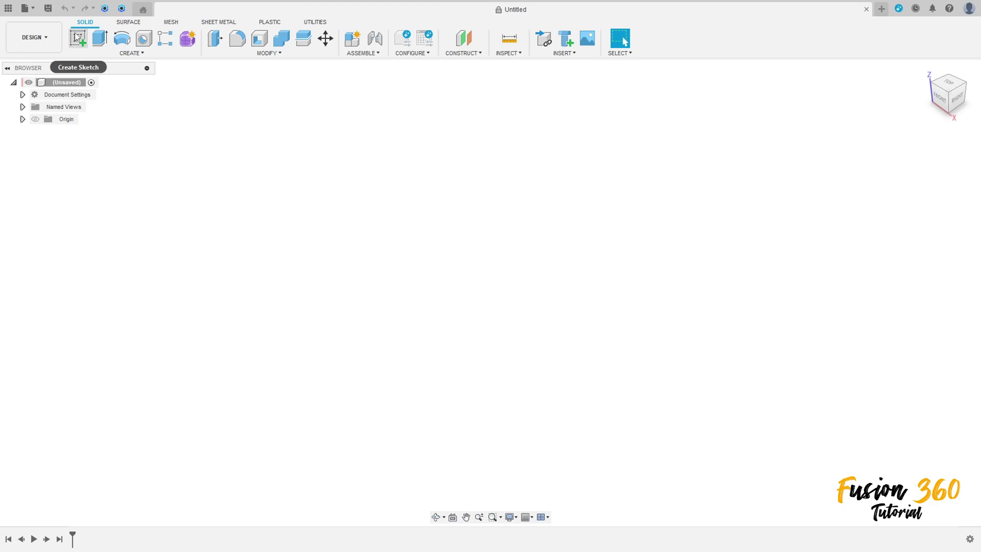
- Start a sketch on the front plane and draw a 60 mm vertical line from the origin
{"action": "left_click", "coordinate": [507, 278]}
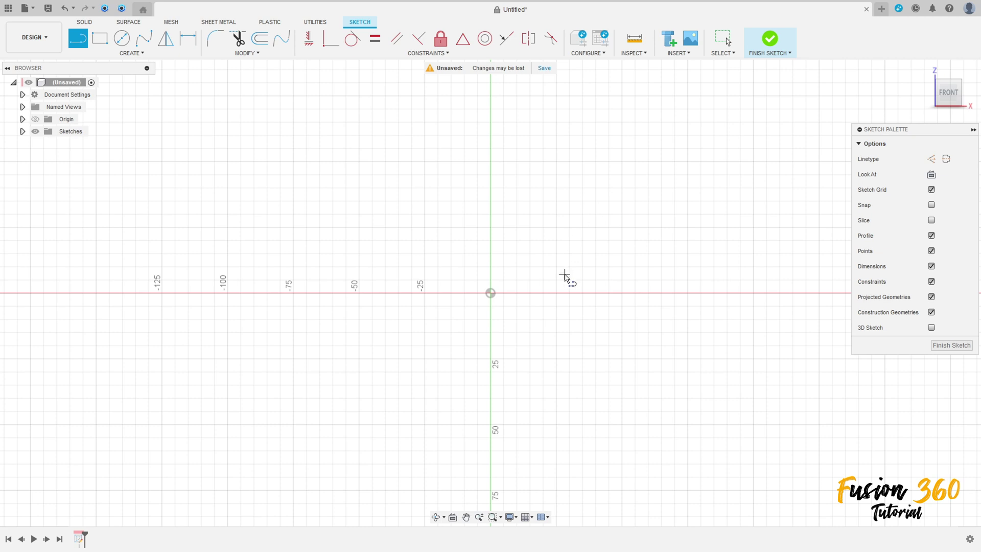
{"action": "left_click", "coordinate": [490, 293]}
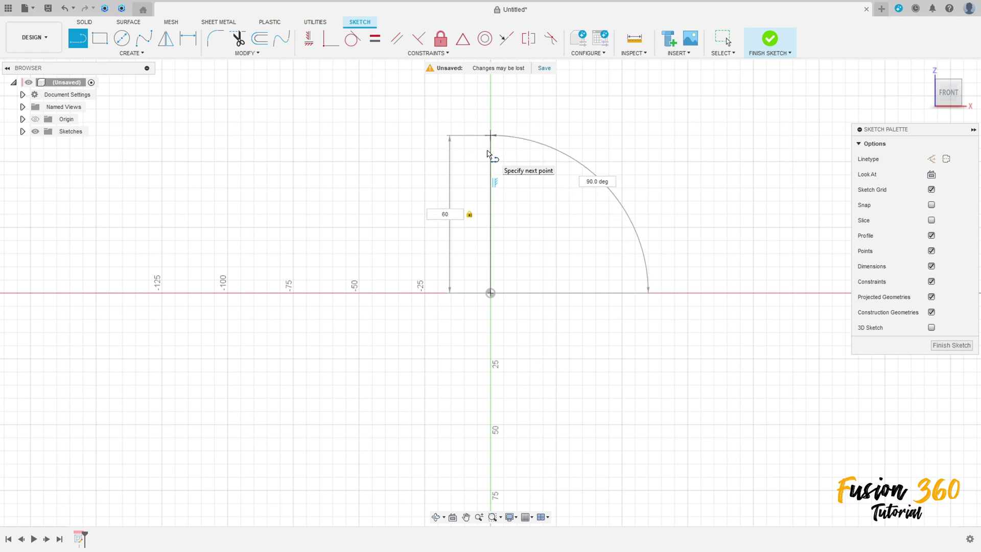
{"action": "key", "text": "Return"}
{"action": "key", "text": "Escape"}
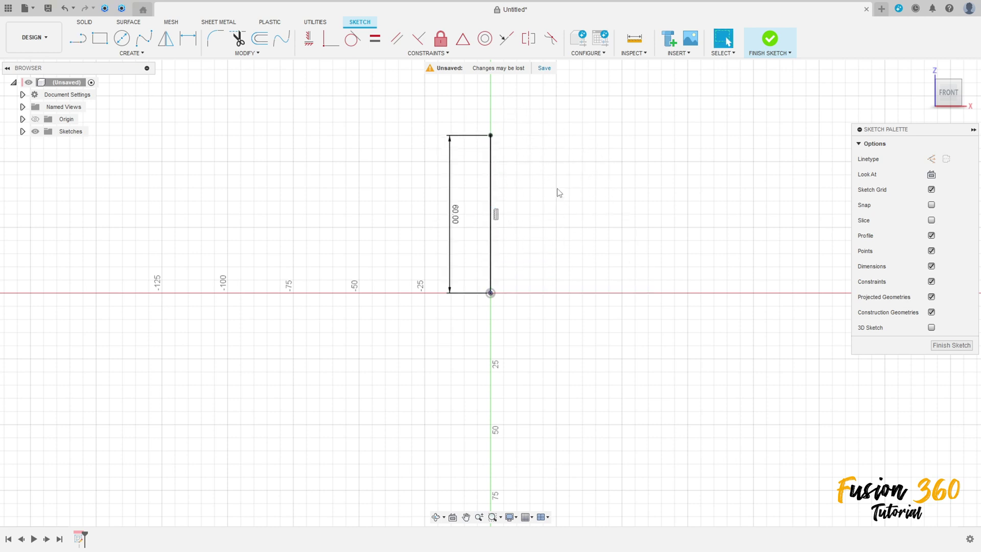
- Draw a 170 mm horizontal line from the vertical line's midpoint and move its dimension below
{"action": "key", "text": "l"}
{"action": "left_click", "coordinate": [491, 214]}
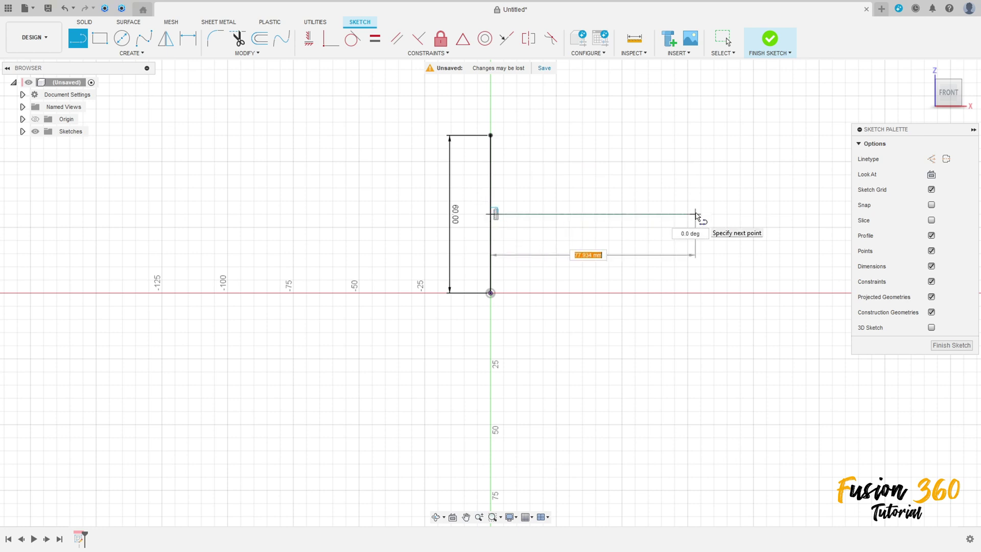
{"action": "key", "text": "Tab"}
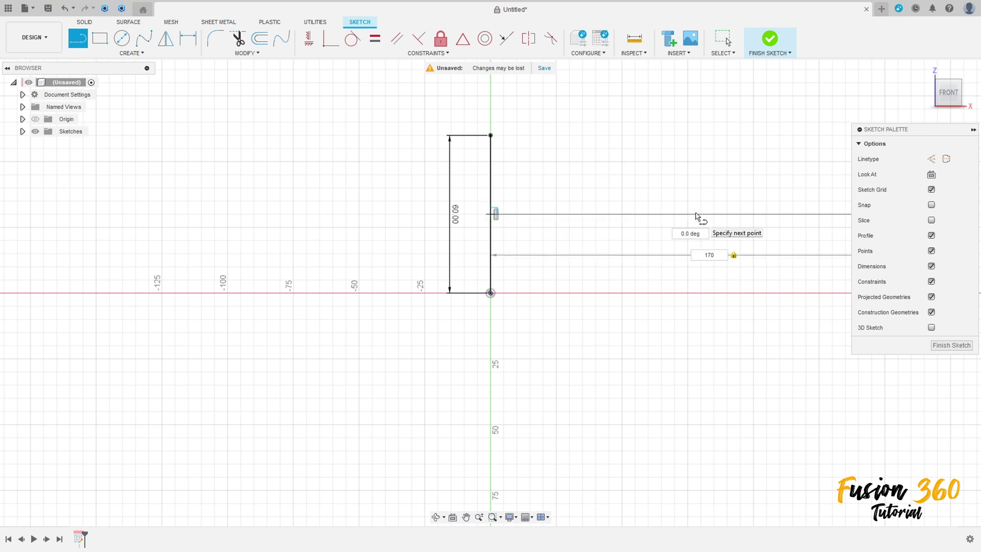
{"action": "key", "text": "Return"}
{"action": "key", "text": "Escape"}
{"action": "scroll", "coordinate": [389, 184], "scroll_direction": "down", "scroll_amount": 2}
{"action": "middle_click_drag", "start_coordinate": [629, 220], "coordinate": [407, 246]}
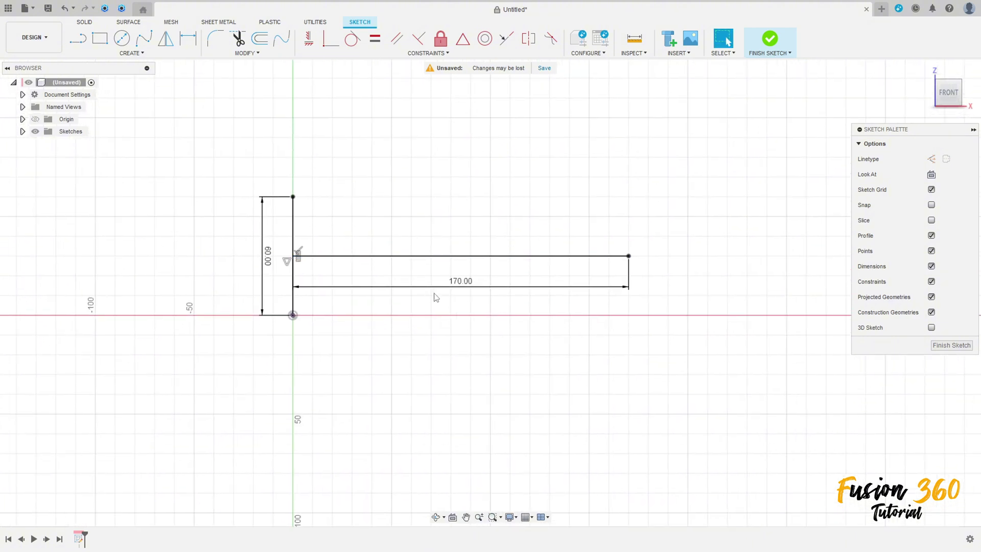
{"action": "left_click_drag", "start_coordinate": [465, 295], "coordinate": [465, 369]}
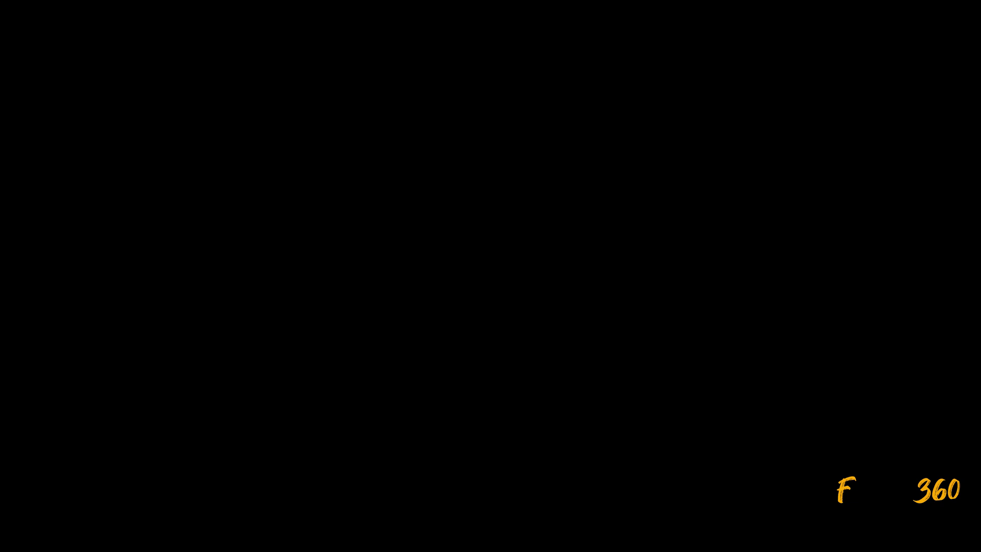
- Start a thin, symmetric extrusion of the vertical line measured as a 100 mm whole length
{"action": "key", "text": "e"}
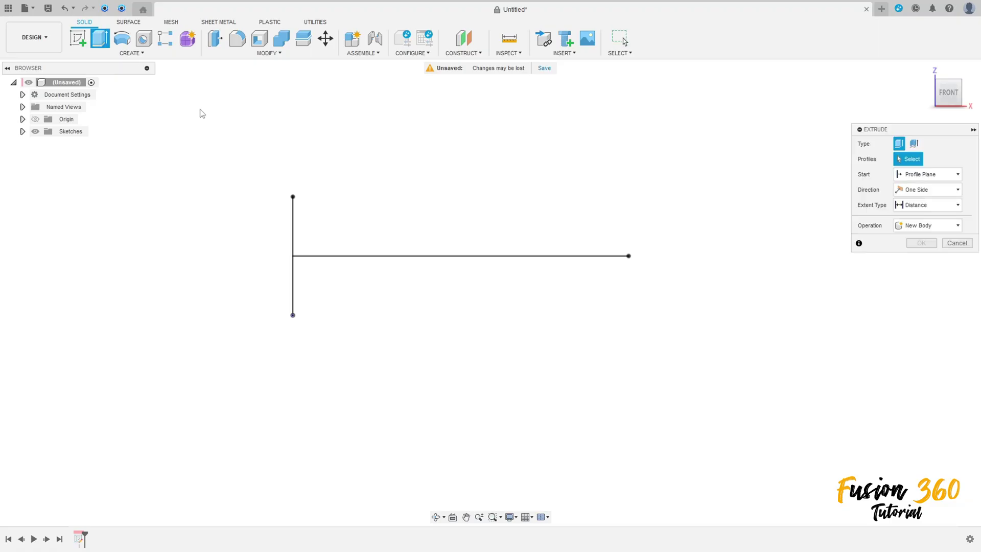
{"action": "left_click", "coordinate": [915, 144]}
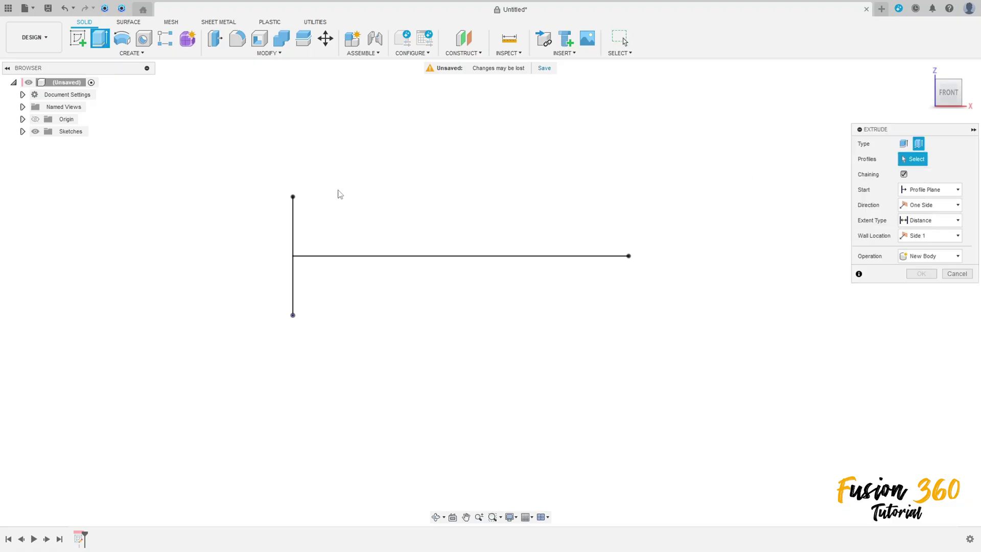
{"action": "left_click", "coordinate": [294, 230]}
{"action": "mouse_move", "coordinate": [369, 211]}
{"action": "middle_mouse_down", "text": "shift"}
{"action": "mouse_move", "coordinate": [387, 202]}
{"action": "mouse_move", "coordinate": [385, 213]}
{"action": "middle_mouse_up", "text": "shift"}
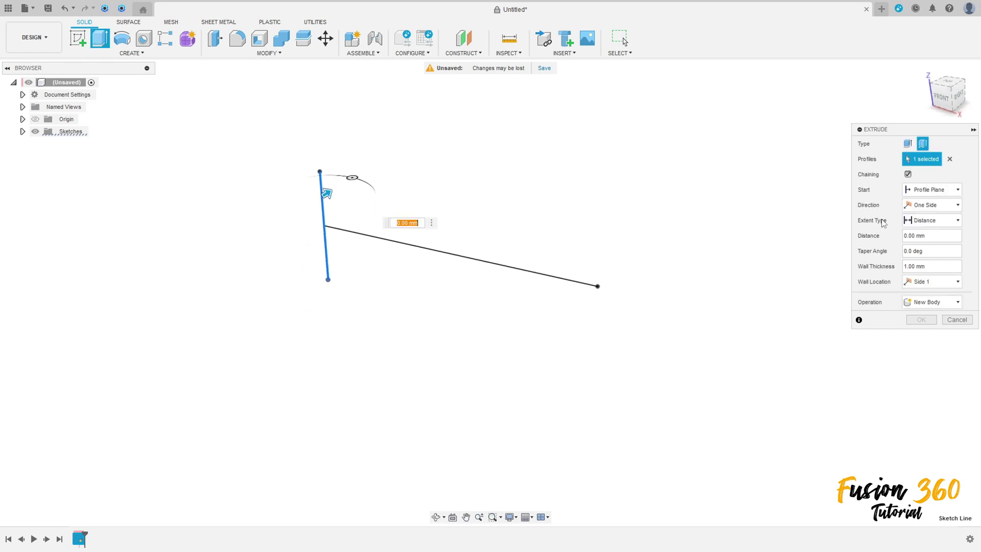
{"action": "left_click", "coordinate": [928, 205]}
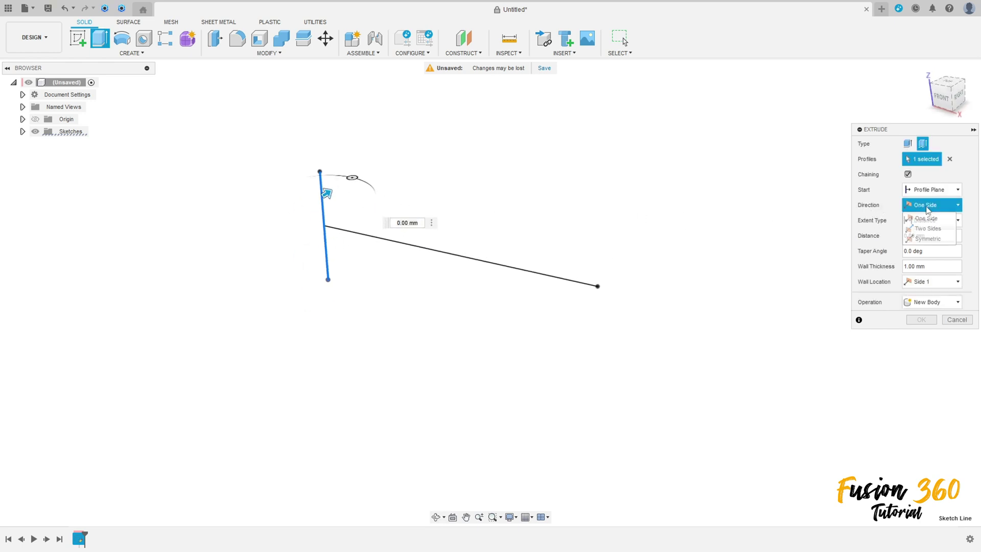
{"action": "left_click", "coordinate": [929, 239]}
{"action": "left_click", "coordinate": [923, 235]}
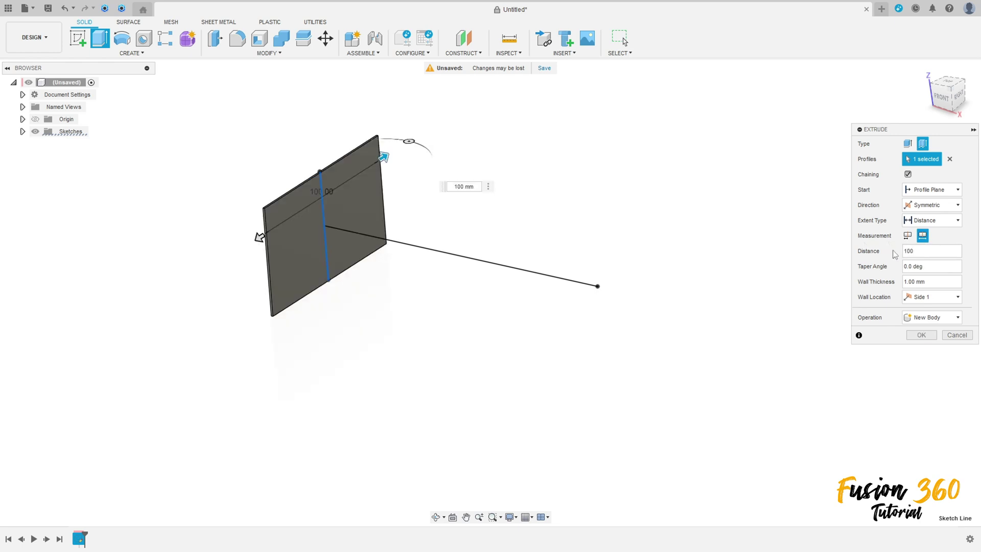
- Set the wall thickness to 5 mm on Side 2 and create the back plate
{"action": "left_click_drag", "start_coordinate": [937, 282], "coordinate": [892, 286]}
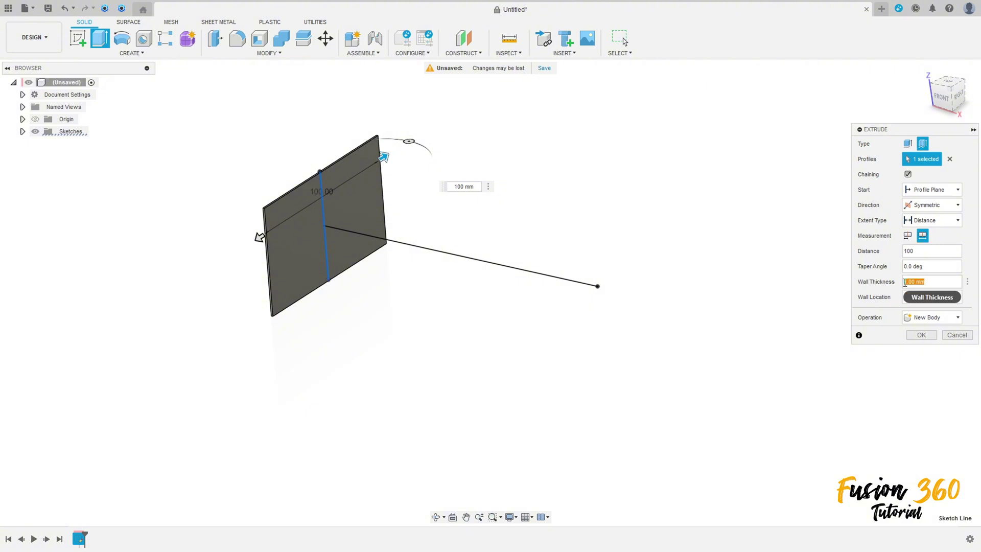
{"action": "type", "text": "5"}
{"action": "mouse_move", "coordinate": [429, 204]}
{"action": "middle_mouse_down", "text": "shift"}
{"action": "mouse_move", "coordinate": [448, 208]}
{"action": "mouse_move", "coordinate": [440, 199]}
{"action": "middle_mouse_up", "text": "shift"}
{"action": "left_click", "coordinate": [919, 297]}
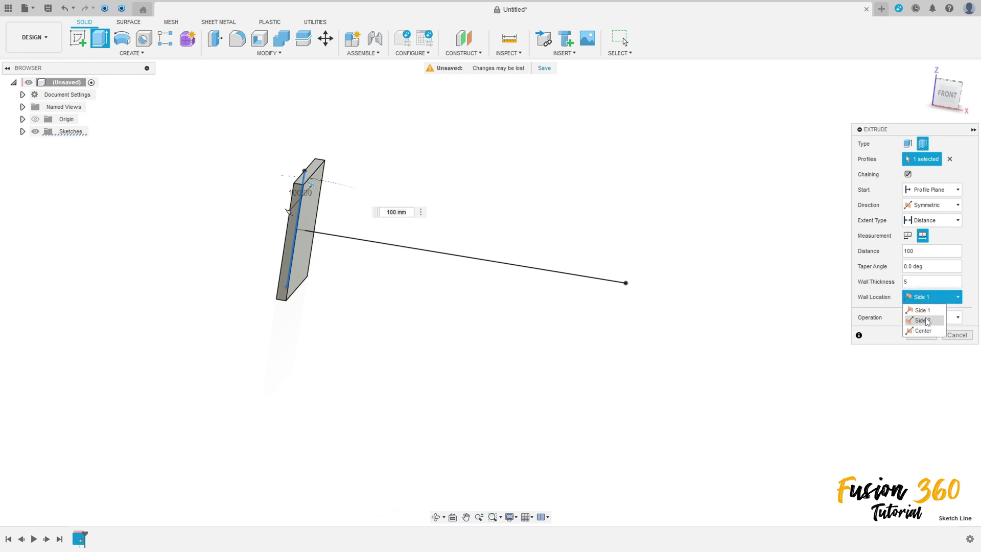
{"action": "left_click", "coordinate": [928, 321]}
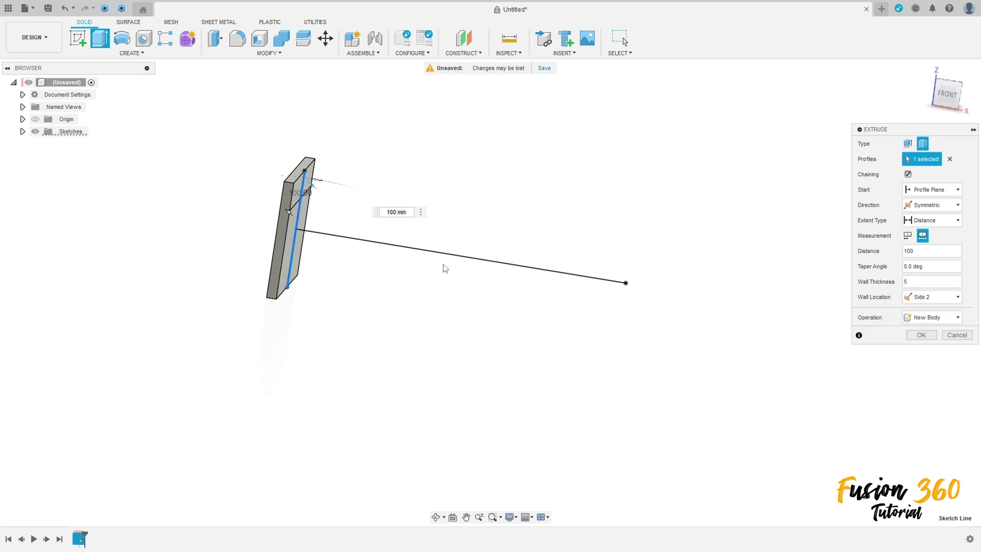
{"action": "scroll", "coordinate": [445, 267], "scroll_direction": "up", "scroll_amount": 3}
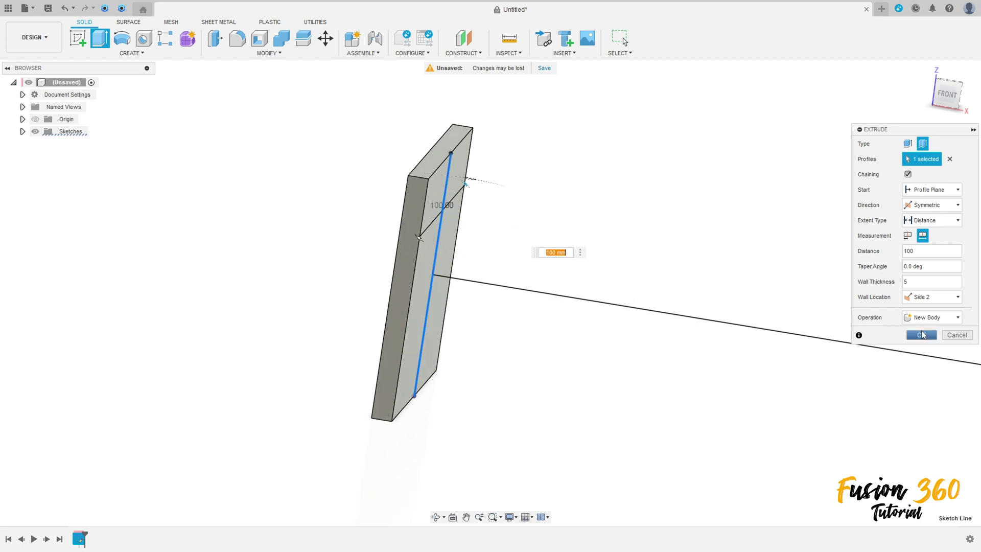
{"action": "left_click", "coordinate": [922, 333]}
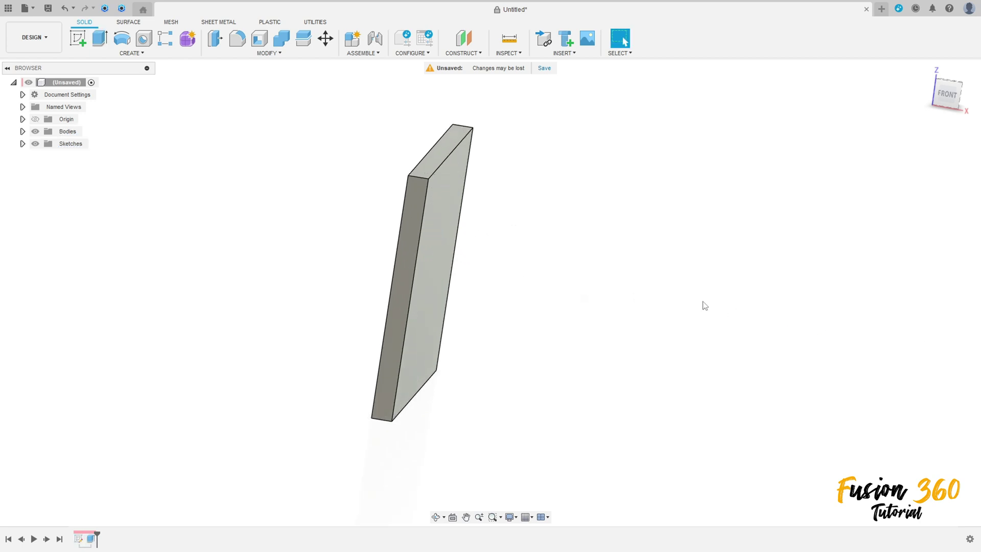
- Show Sketch1 again and start a symmetric, whole-length thin extrusion of the horizontal line
{"action": "middle_click_drag", "start_coordinate": [560, 298], "coordinate": [526, 292], "text": "shift"}
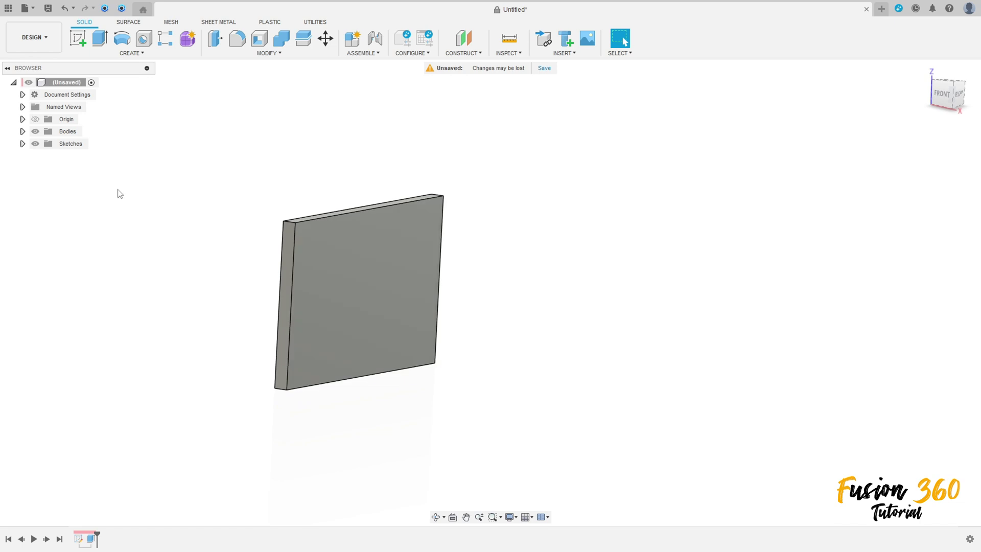
{"action": "left_click", "coordinate": [23, 143]}
{"action": "left_click", "coordinate": [44, 156]}
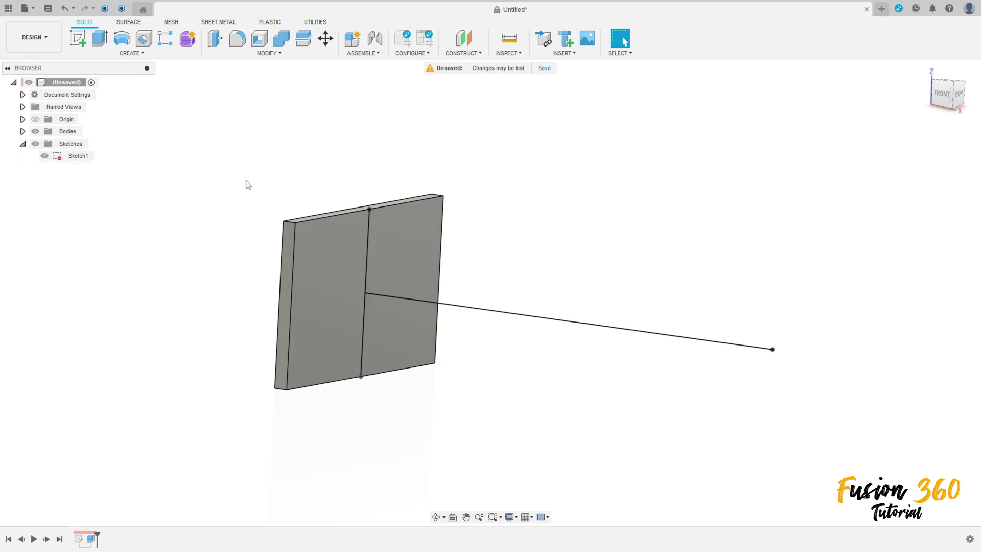
{"action": "left_click", "coordinate": [100, 38]}
{"action": "left_click", "coordinate": [914, 143]}
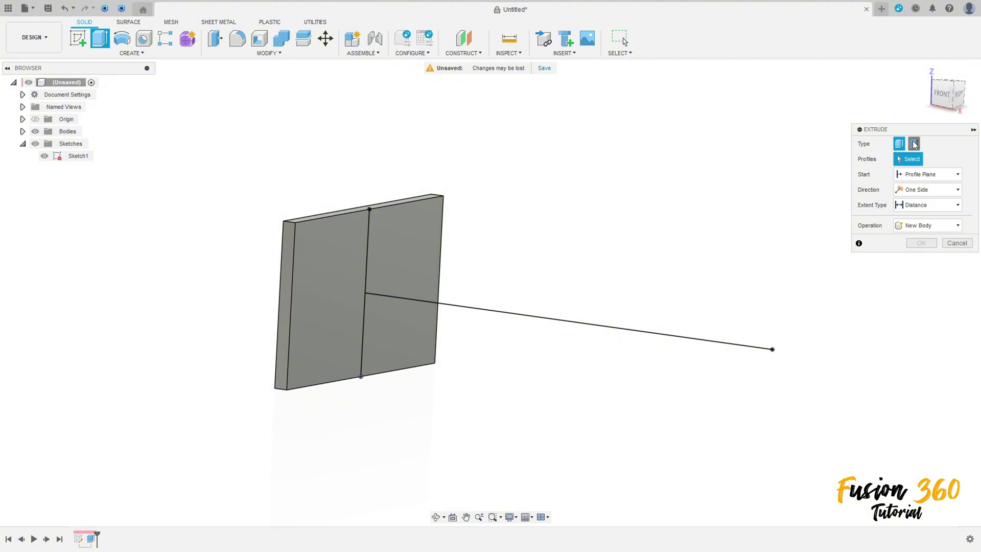
{"action": "left_click", "coordinate": [624, 330]}
{"action": "middle_click_drag", "start_coordinate": [587, 261], "coordinate": [614, 274], "text": "shift"}
{"action": "left_click", "coordinate": [930, 205]}
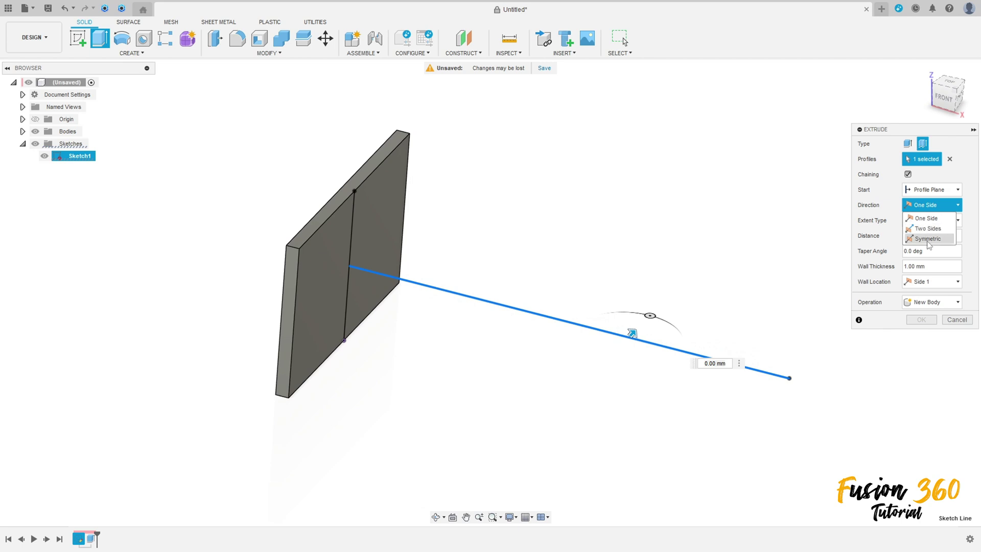
{"action": "left_click", "coordinate": [928, 245]}
{"action": "left_click", "coordinate": [922, 235]}
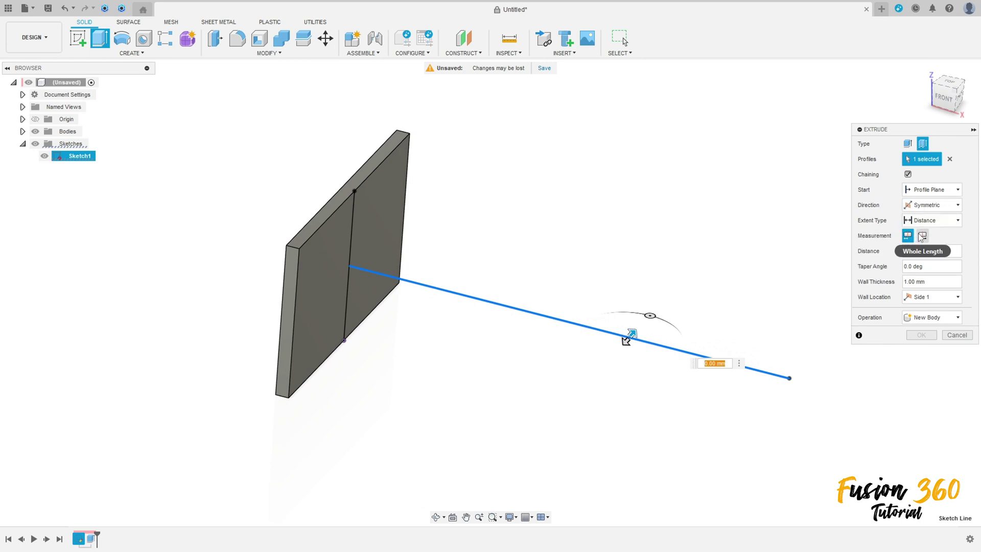
- Give the shelf a 90 mm length and a centred 6 mm wall, joined to the plate
{"action": "left_click_drag", "start_coordinate": [941, 253], "coordinate": [904, 258]}
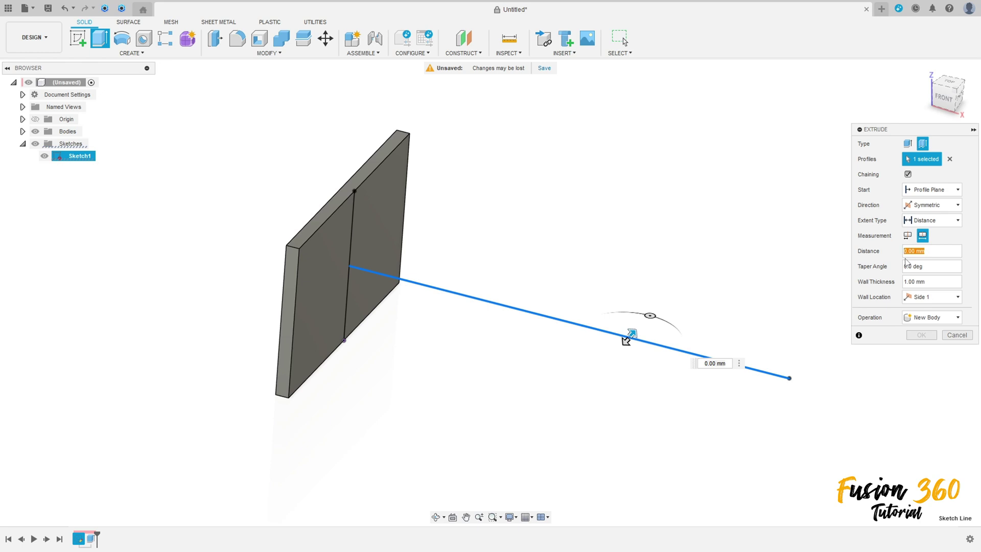
{"action": "left_click_drag", "start_coordinate": [935, 283], "coordinate": [888, 287]}
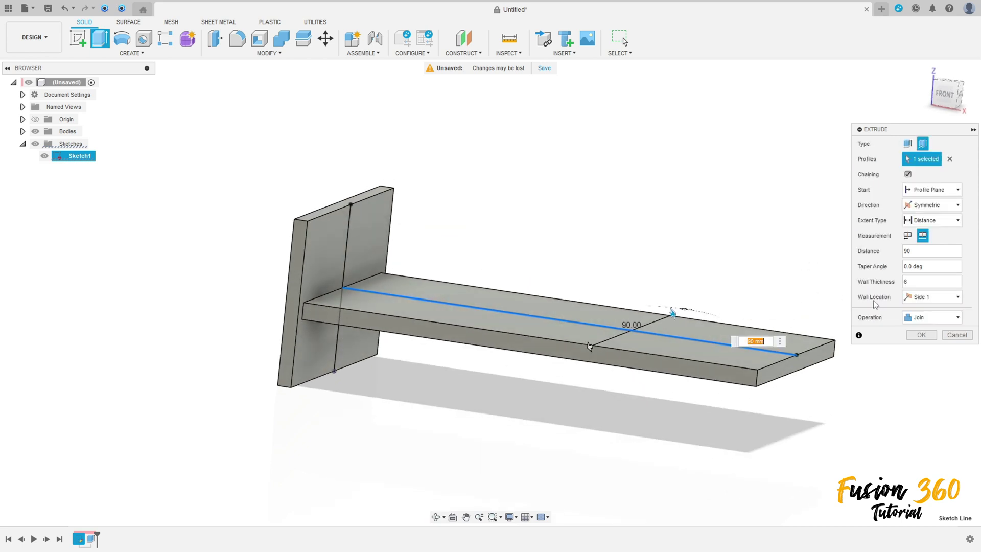
{"action": "left_click", "coordinate": [924, 303]}
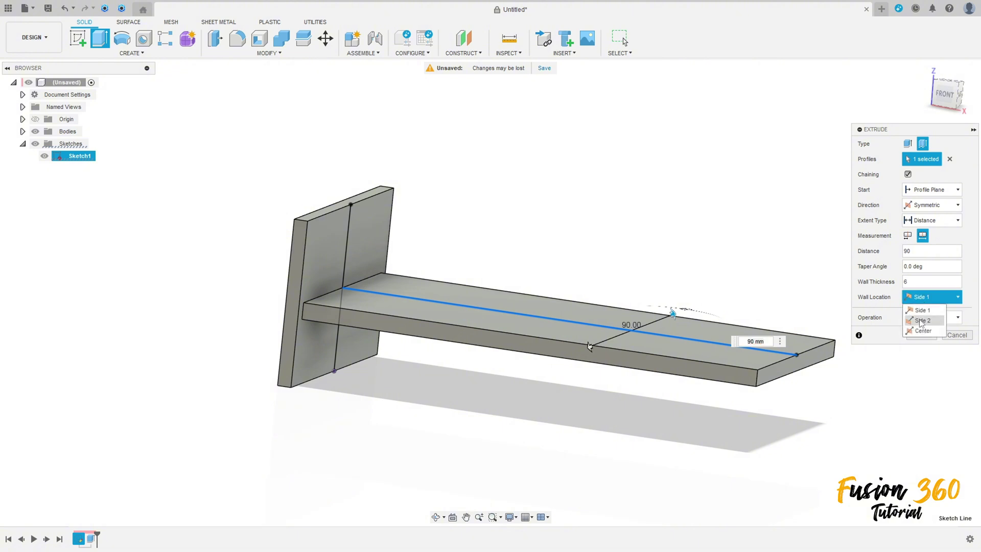
{"action": "left_click", "coordinate": [926, 332]}
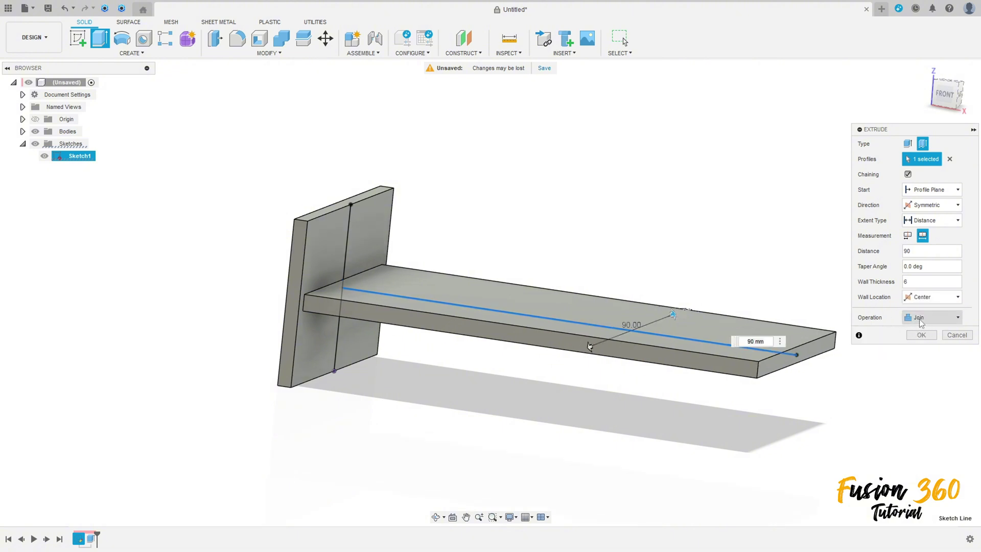
{"action": "left_click", "coordinate": [922, 336]}
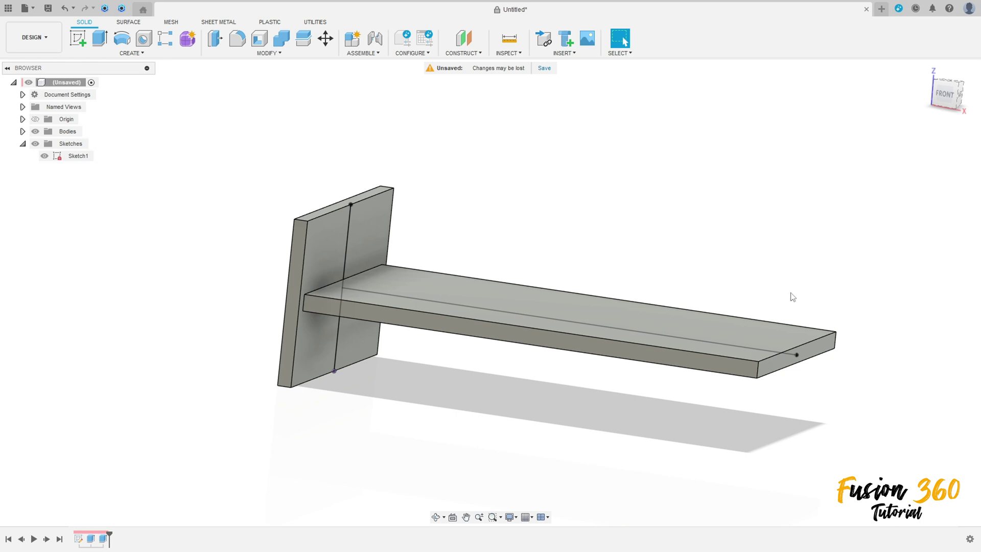
- Hide Sketch1 and start a new sketch on the shelf's top face
{"action": "left_click", "coordinate": [44, 158]}
{"action": "middle_click_drag", "start_coordinate": [651, 213], "coordinate": [611, 222], "text": "shift"}
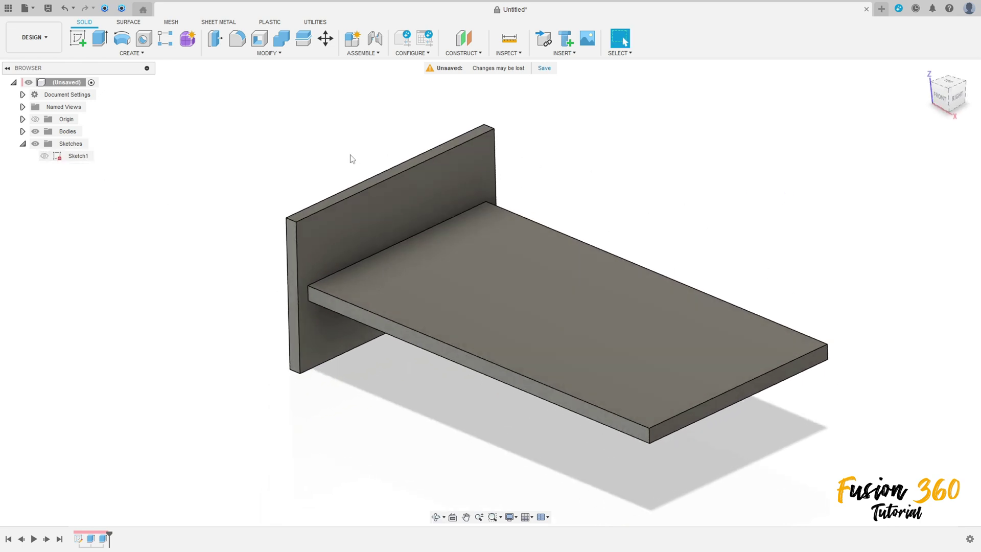
{"action": "left_click", "coordinate": [78, 38]}
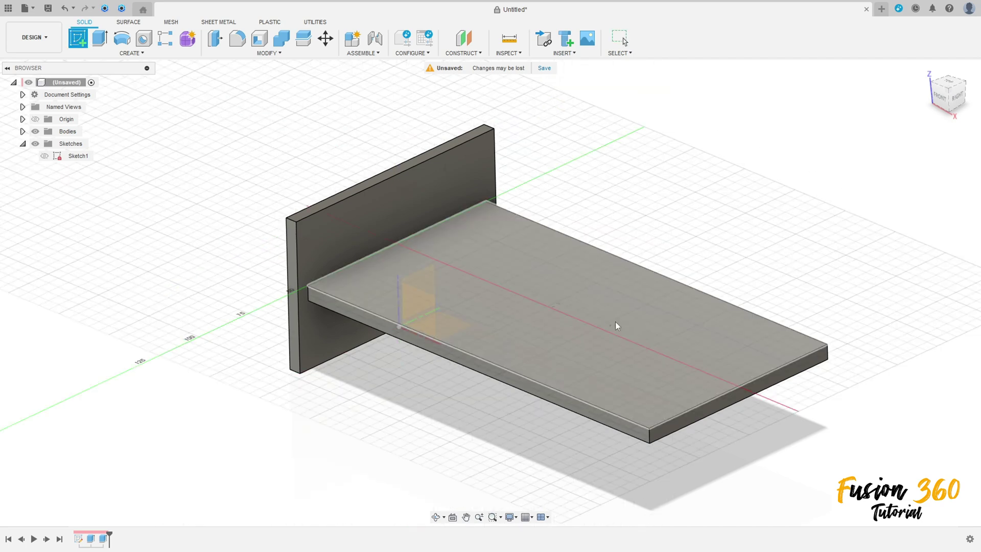
{"action": "left_click", "coordinate": [633, 333]}
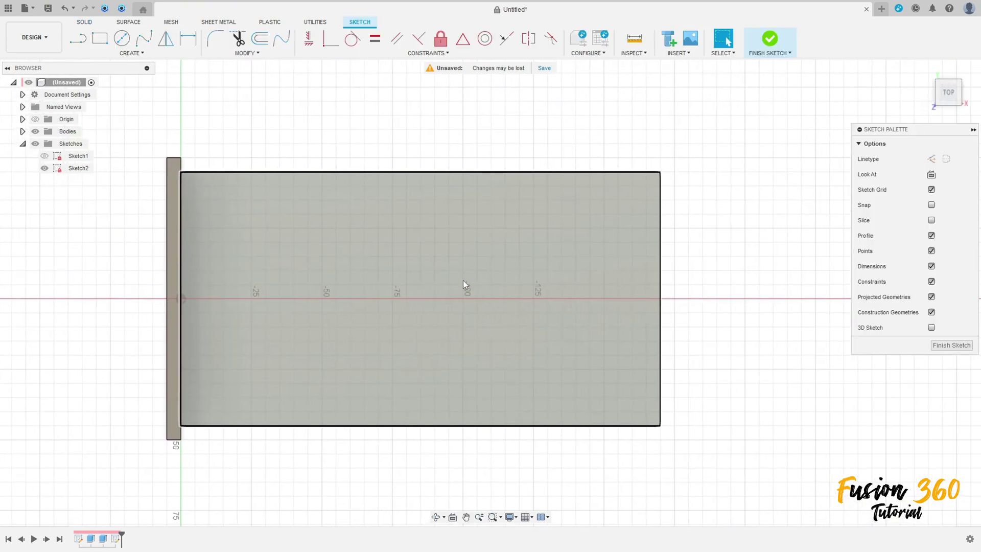
- Draw a circle on the shelf centreline near the outer end and set its diameter to 6 mm
{"action": "key", "text": "c"}
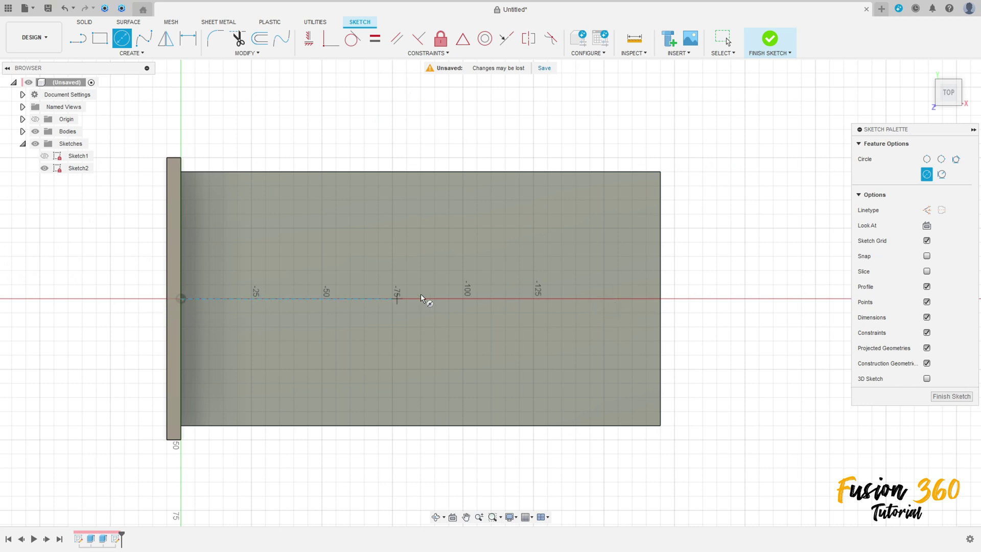
{"action": "left_click", "coordinate": [606, 299]}
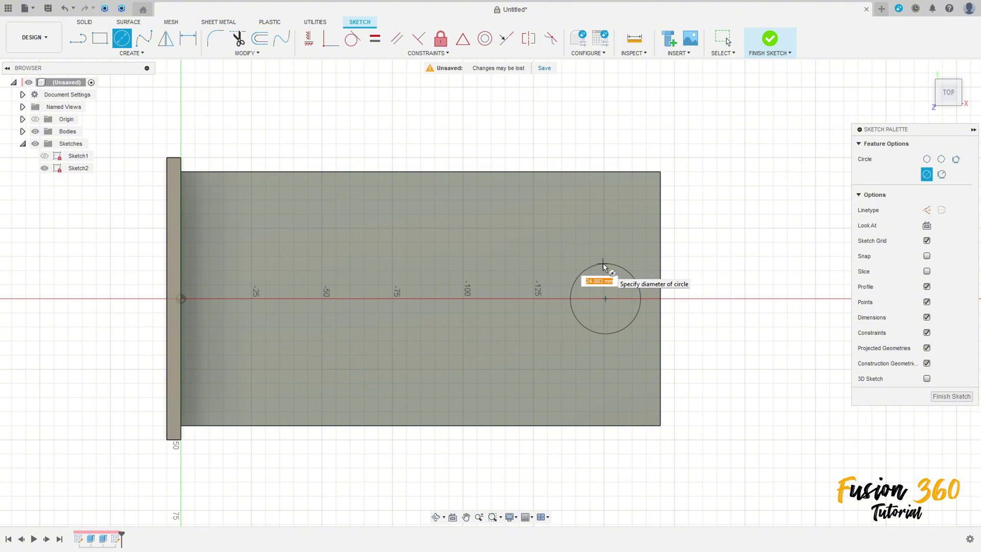
{"action": "type", "text": "5"}
{"action": "key", "text": "Return"}
{"action": "key", "text": "Escape"}
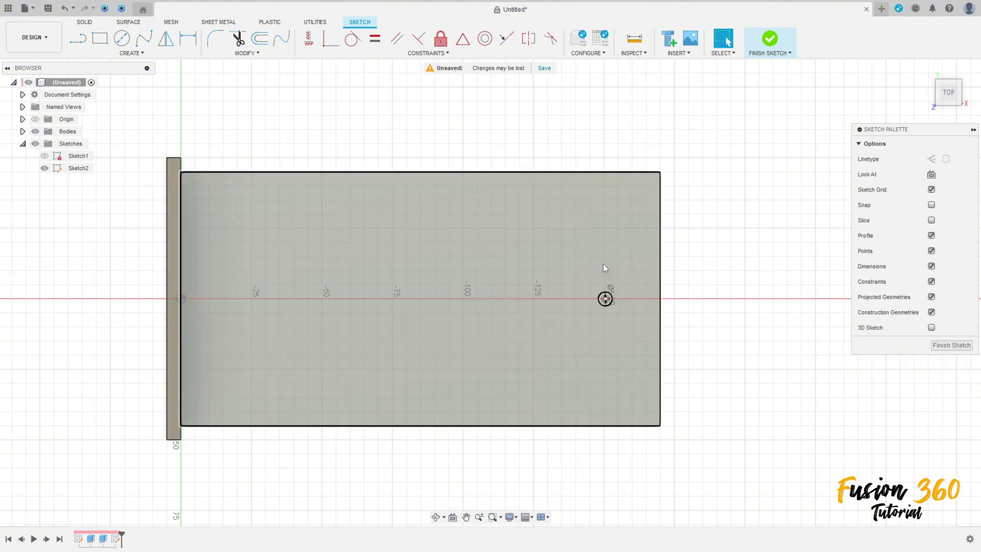
{"action": "double_click", "coordinate": [612, 290]}
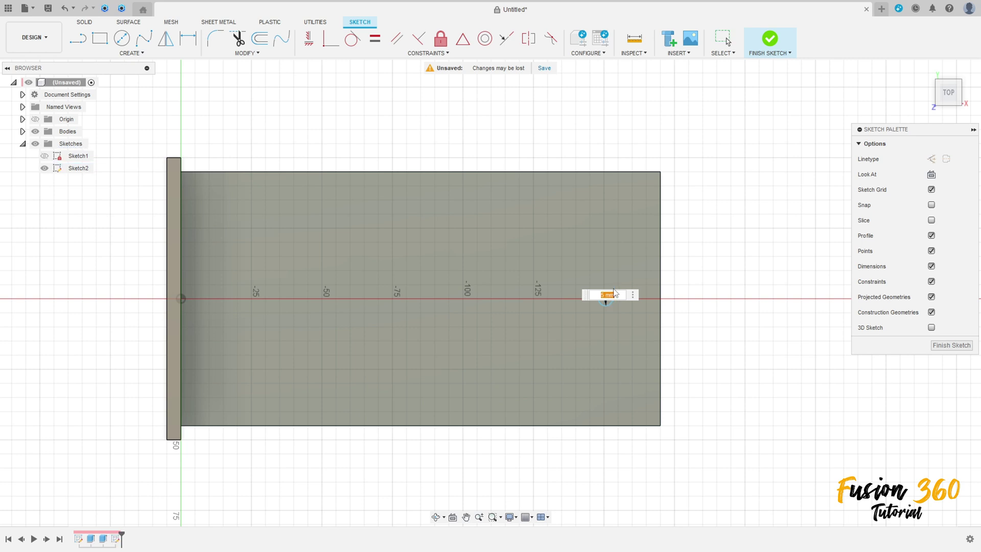
{"action": "key", "text": "Return"}
{"action": "left_click_drag", "start_coordinate": [610, 291], "coordinate": [620, 252]}
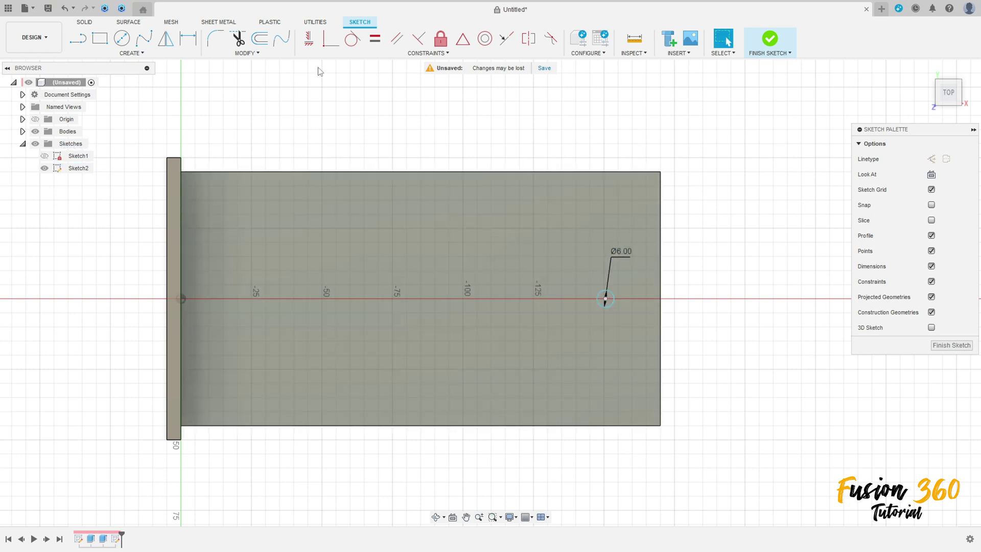
{"action": "left_click", "coordinate": [309, 38]}
- Align the circle centre horizontally with the origin and dimension it 9 mm from the outer edge
{"action": "left_click", "coordinate": [606, 299]}
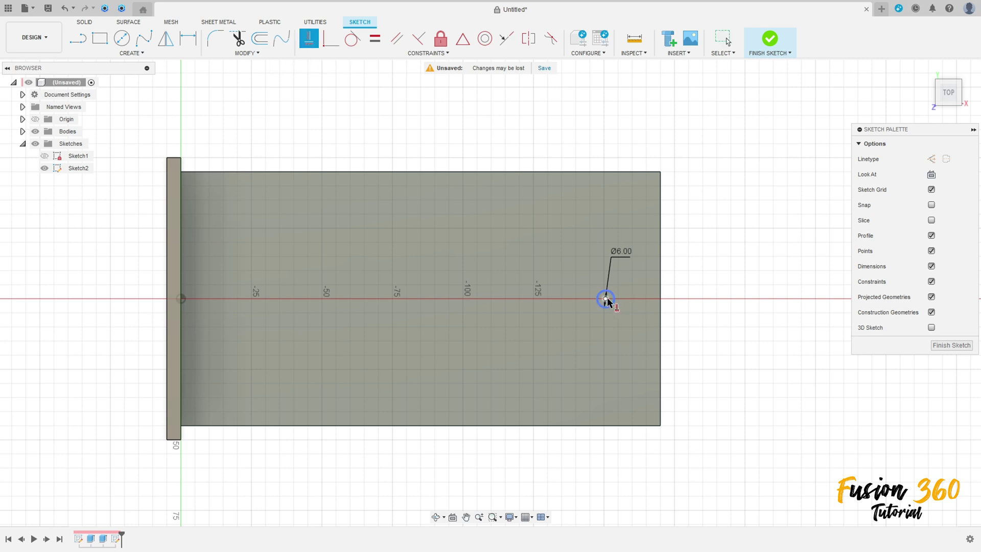
{"action": "left_click", "coordinate": [180, 299]}
{"action": "left_click", "coordinate": [188, 39]}
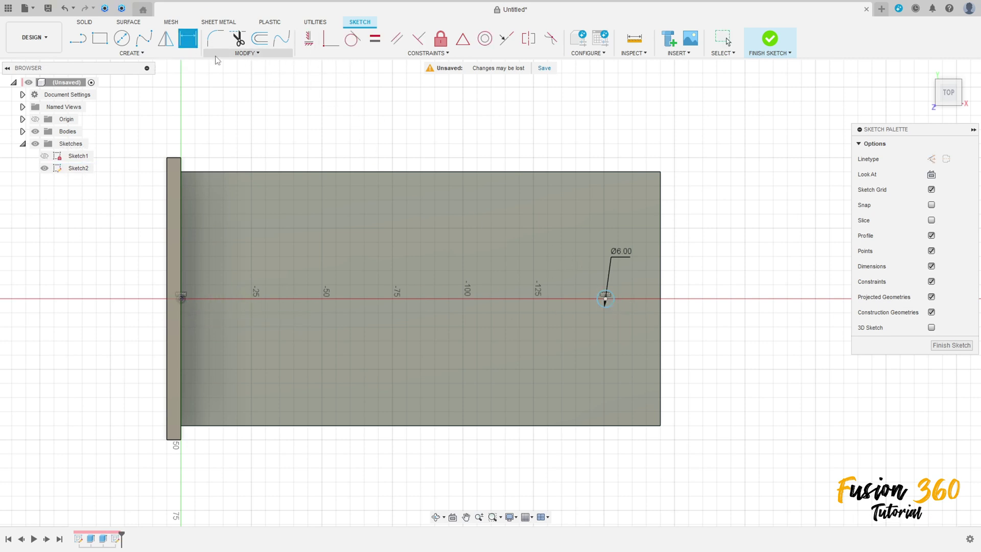
{"action": "left_click", "coordinate": [607, 300]}
{"action": "left_click", "coordinate": [662, 307]}
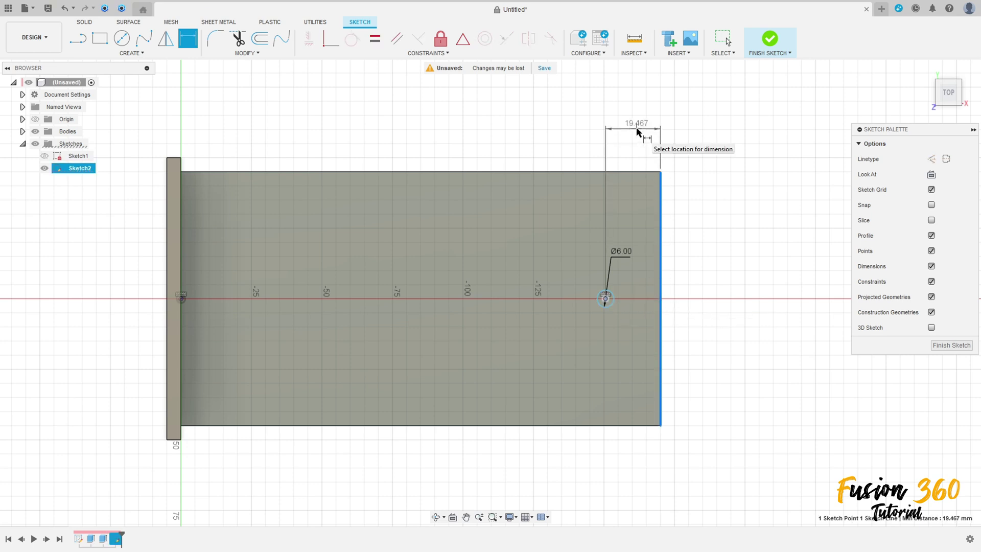
{"action": "left_click", "coordinate": [637, 132]}
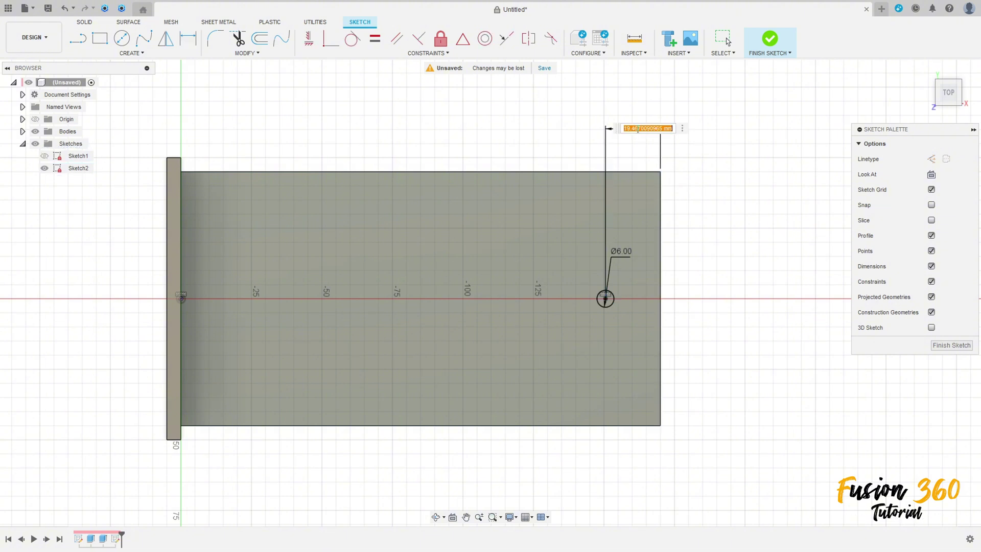
{"action": "type", "text": "9"}
{"action": "key", "text": "Return"}
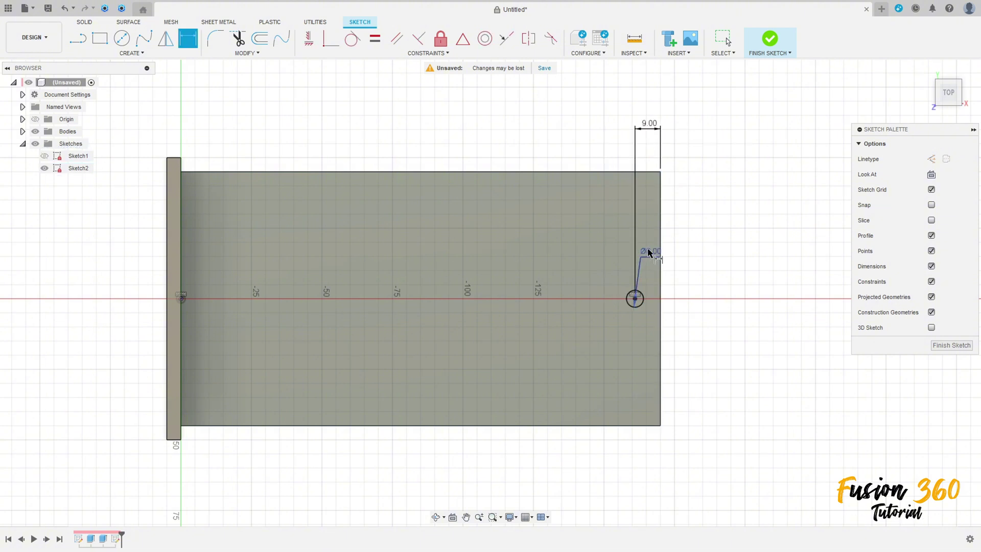
{"action": "left_click_drag", "start_coordinate": [682, 259], "coordinate": [696, 275]}
- Rectangular-pattern the 6 mm circle leftward into three copies 52 mm apart and finish the sketch
{"action": "key", "text": "d"}
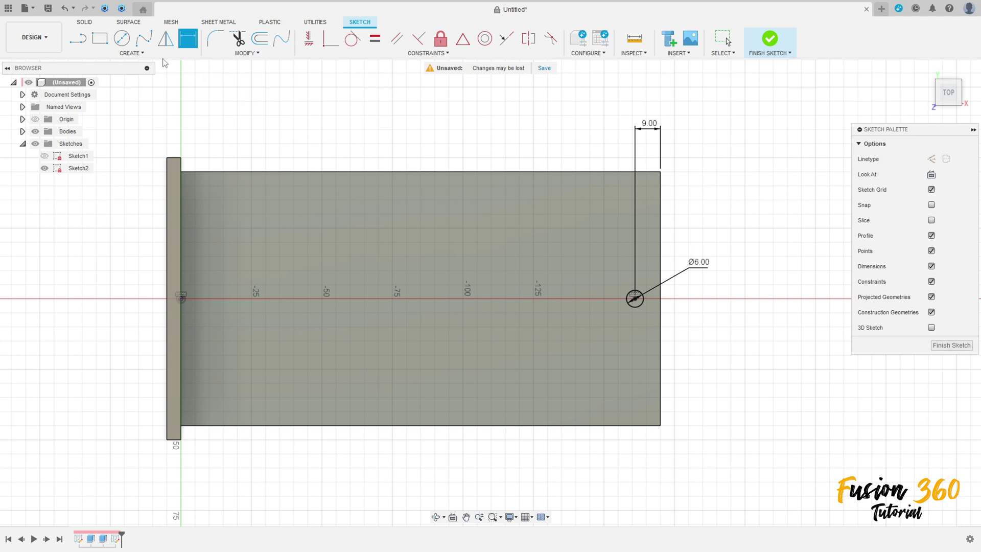
{"action": "left_click", "coordinate": [131, 53]}
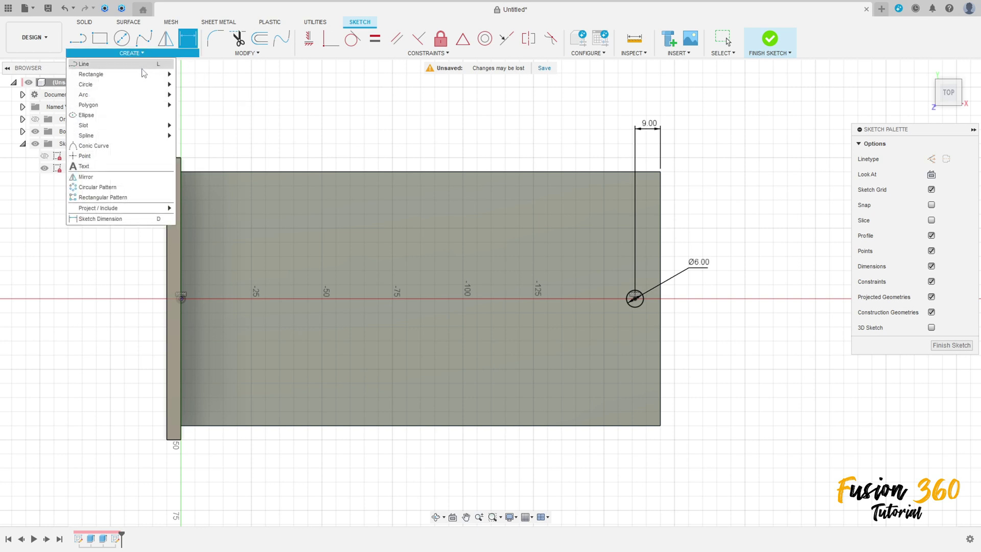
{"action": "left_click", "coordinate": [112, 198]}
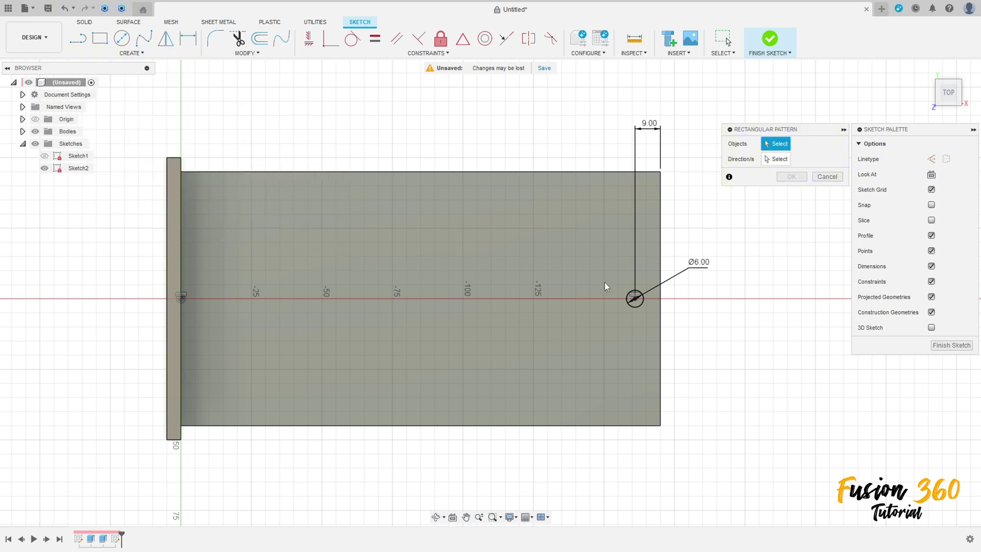
{"action": "left_click", "coordinate": [633, 298]}
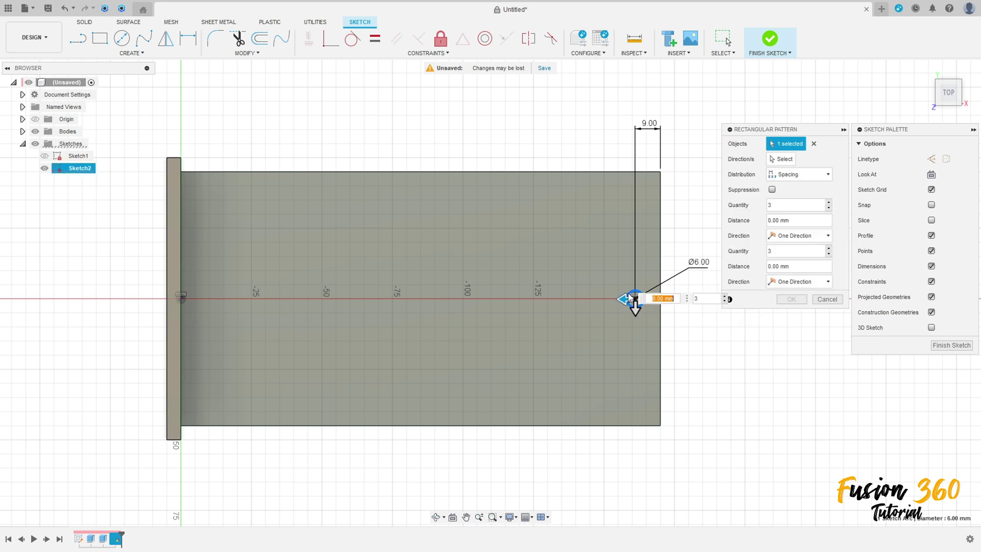
{"action": "left_click_drag", "start_coordinate": [624, 298], "coordinate": [469, 299]}
{"action": "left_click", "coordinate": [800, 175]}
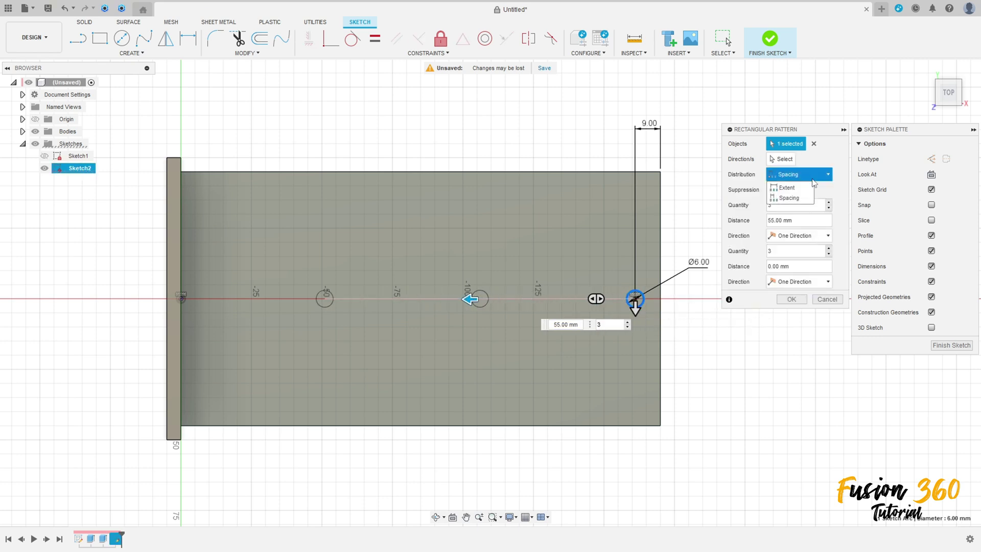
{"action": "left_click", "coordinate": [791, 199]}
{"action": "double_click", "coordinate": [797, 225]}
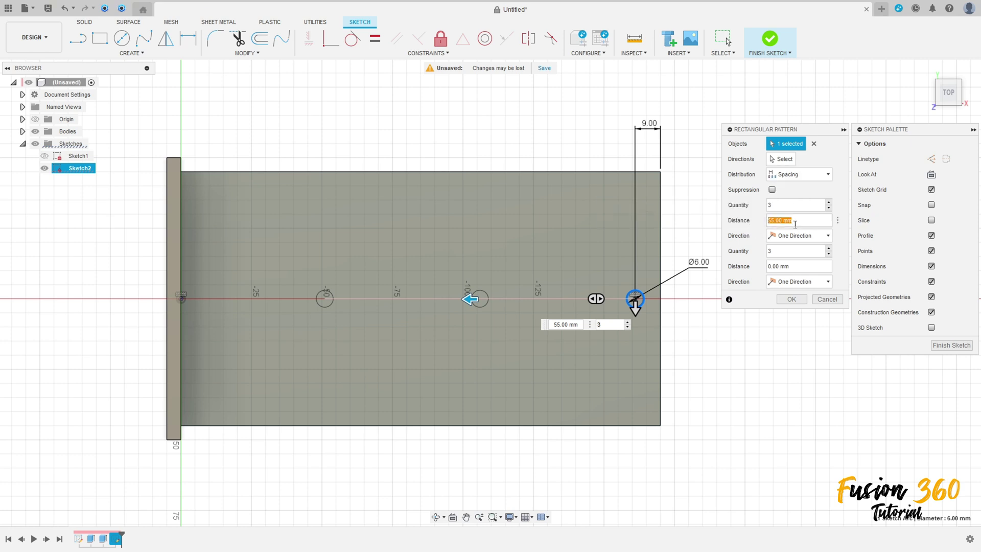
{"action": "type", "text": "5"}
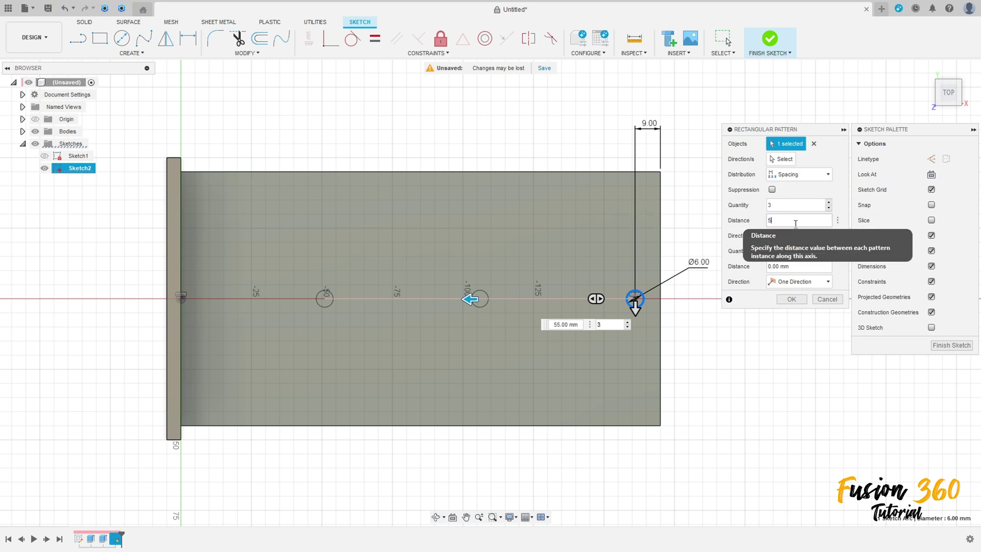
{"action": "type", "text": "2"}
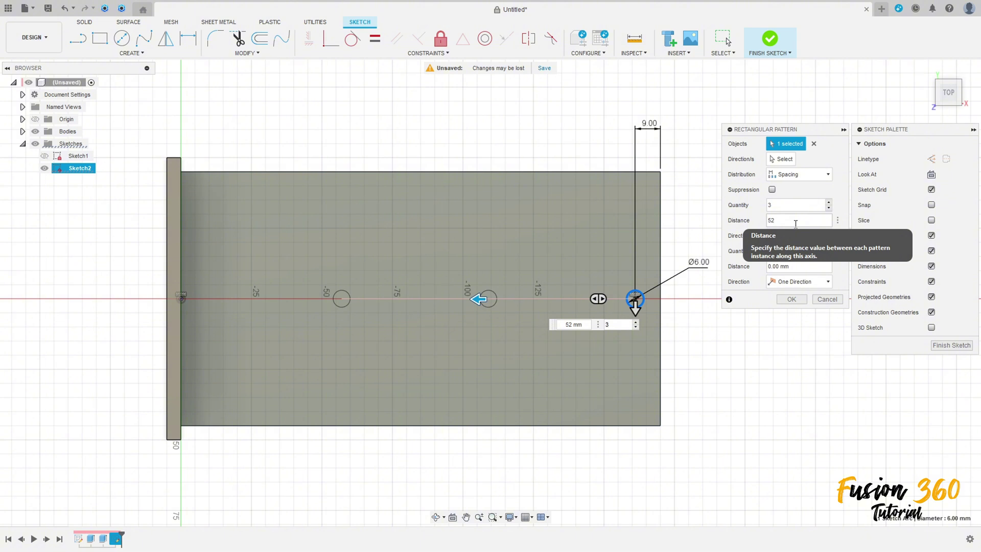
{"action": "key", "text": "Return"}
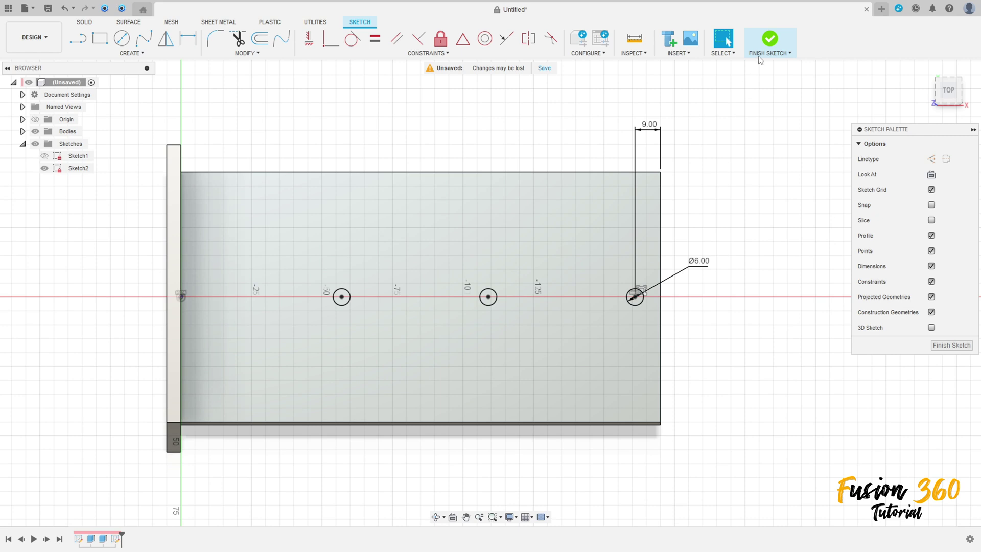
{"action": "left_click", "coordinate": [769, 39]}
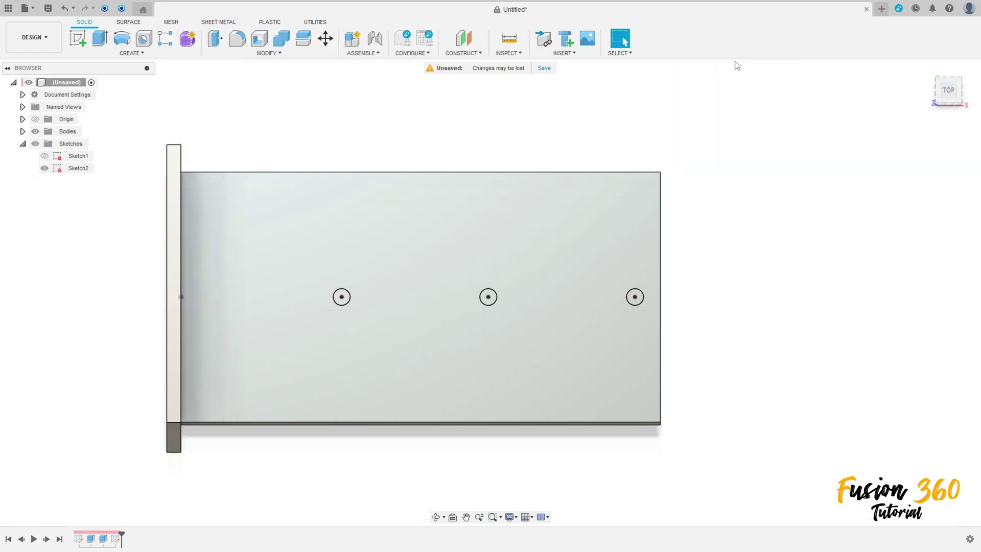
- Start an extrusion with the three circle profiles selected
{"action": "left_click", "coordinate": [100, 38]}
{"action": "left_click", "coordinate": [341, 297]}
{"action": "left_click", "coordinate": [488, 297]}
{"action": "left_click", "coordinate": [635, 298]}
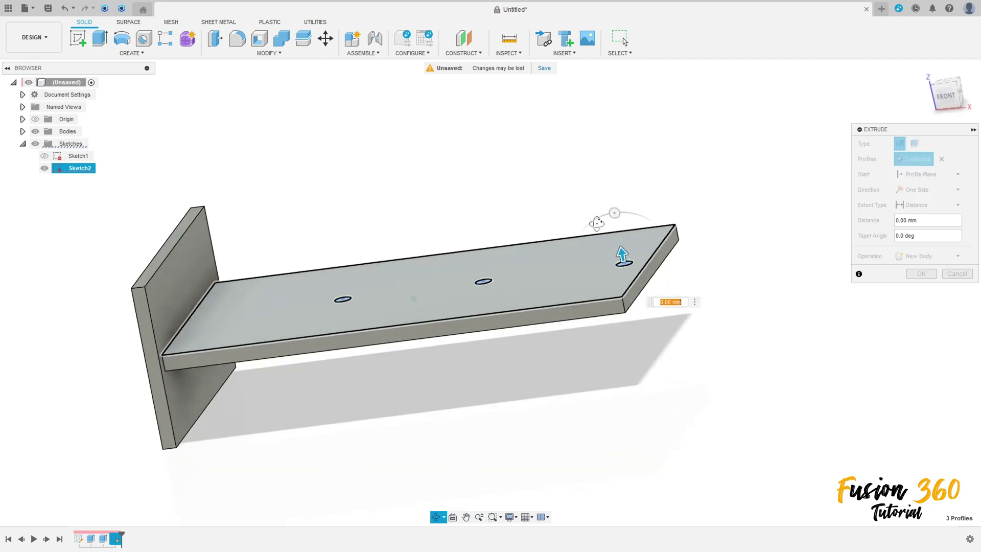
- Make it a one-sided, through-all cut flipped into the shelf and commit it
{"action": "left_click", "coordinate": [930, 190]}
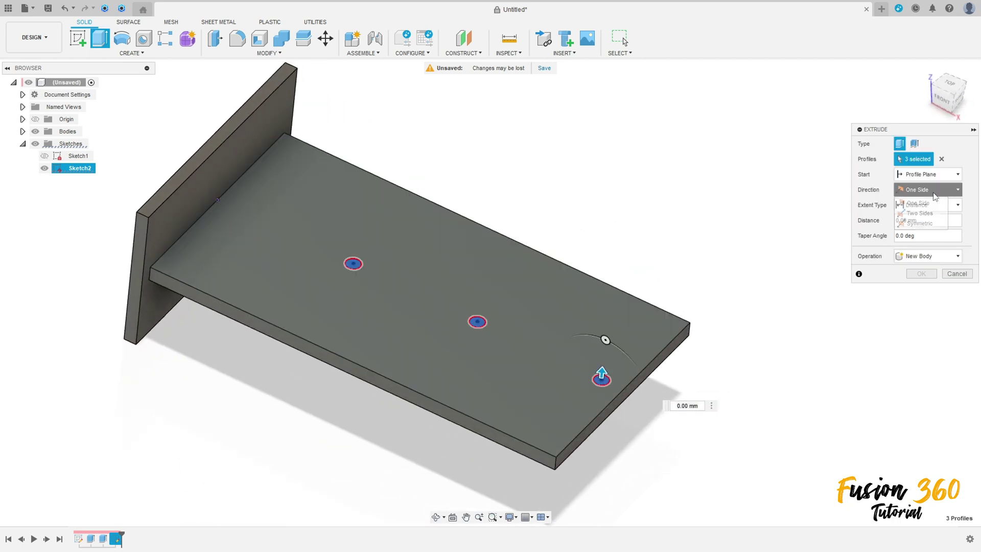
{"action": "left_click", "coordinate": [969, 189]}
{"action": "left_click", "coordinate": [928, 205]}
{"action": "left_click", "coordinate": [915, 239]}
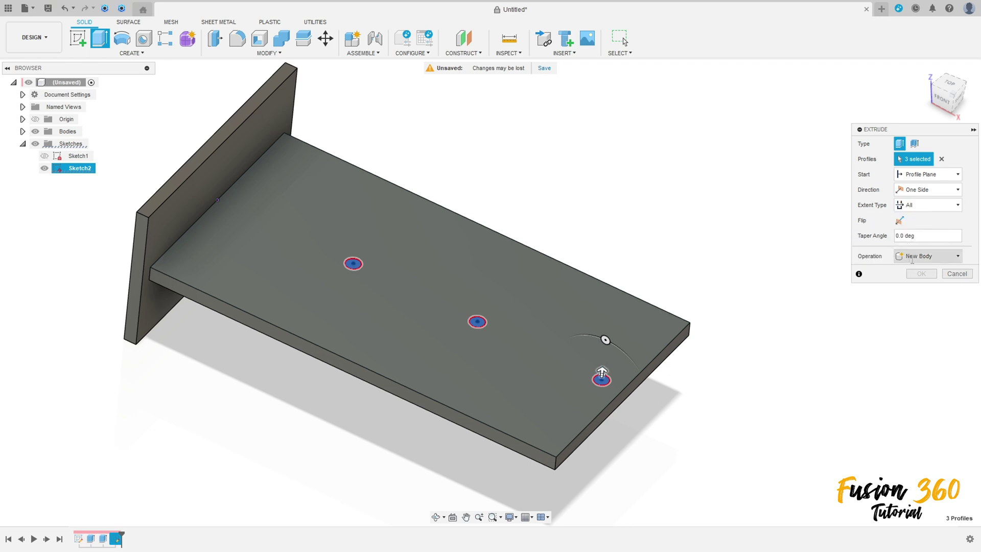
{"action": "left_click", "coordinate": [928, 256]}
{"action": "left_click", "coordinate": [911, 284]}
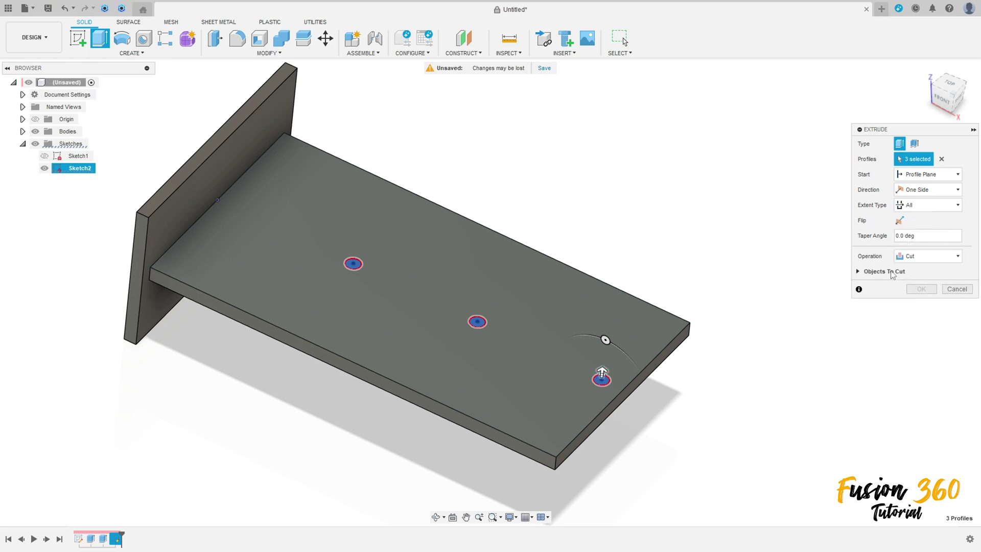
{"action": "left_click", "coordinate": [900, 221]}
{"action": "left_click", "coordinate": [921, 289]}
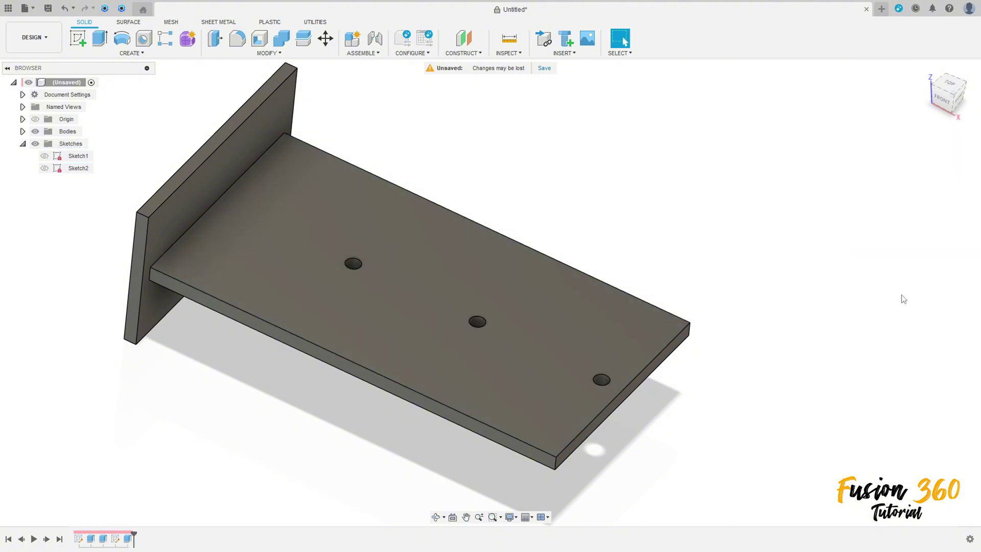
{"action": "middle_click_drag", "start_coordinate": [671, 299], "coordinate": [668, 238], "text": "shift"}
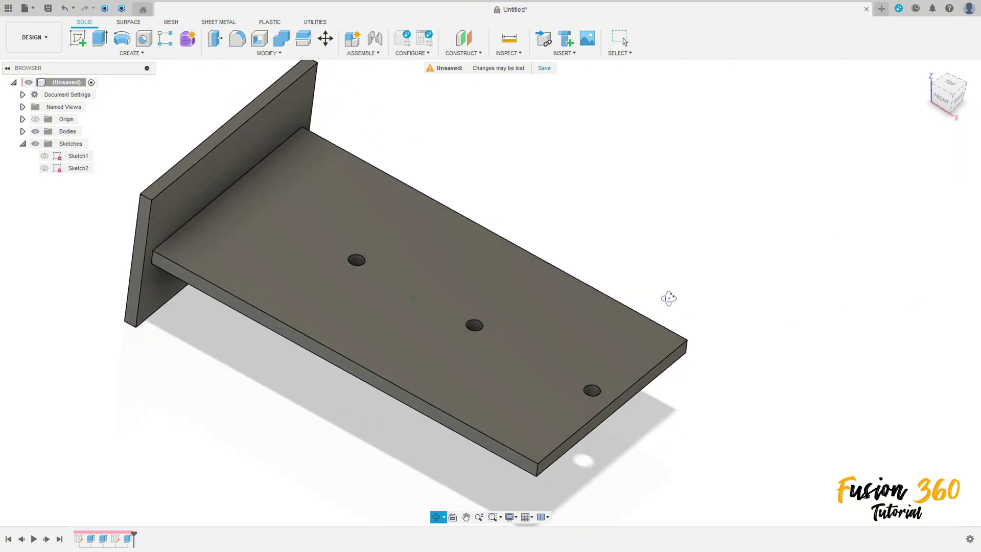
- Chamfer the shelf's two front vertical corner edges by an equal 10 mm
{"action": "left_click", "coordinate": [263, 53]}
{"action": "left_click", "coordinate": [241, 82]}
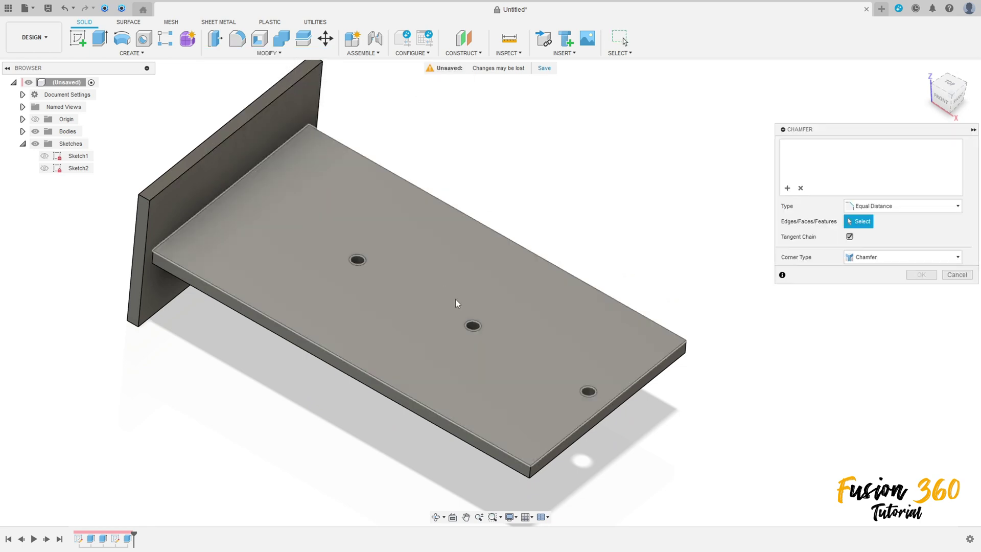
{"action": "left_click", "coordinate": [534, 463]}
{"action": "middle_click_drag", "start_coordinate": [534, 462], "coordinate": [578, 348], "text": "shift"}
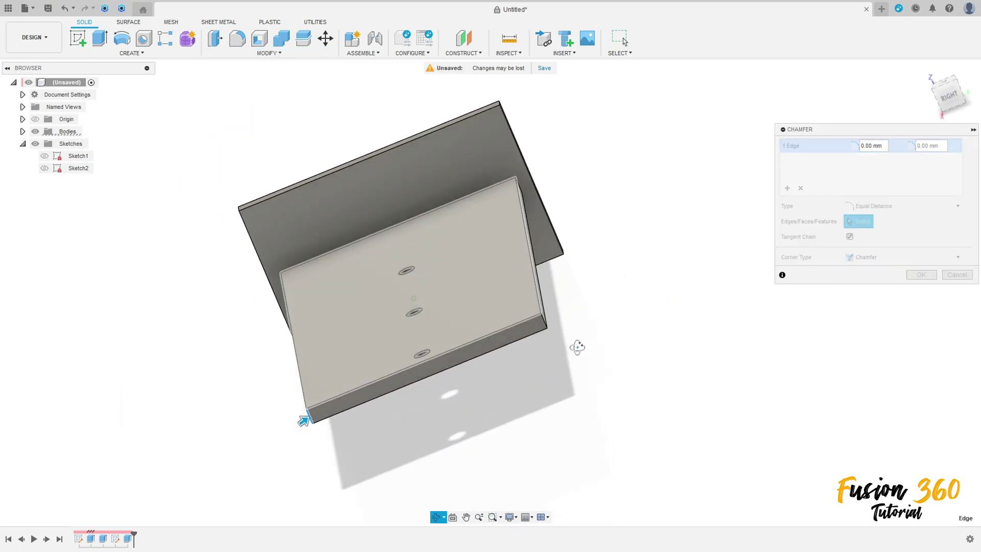
{"action": "left_click", "coordinate": [543, 321]}
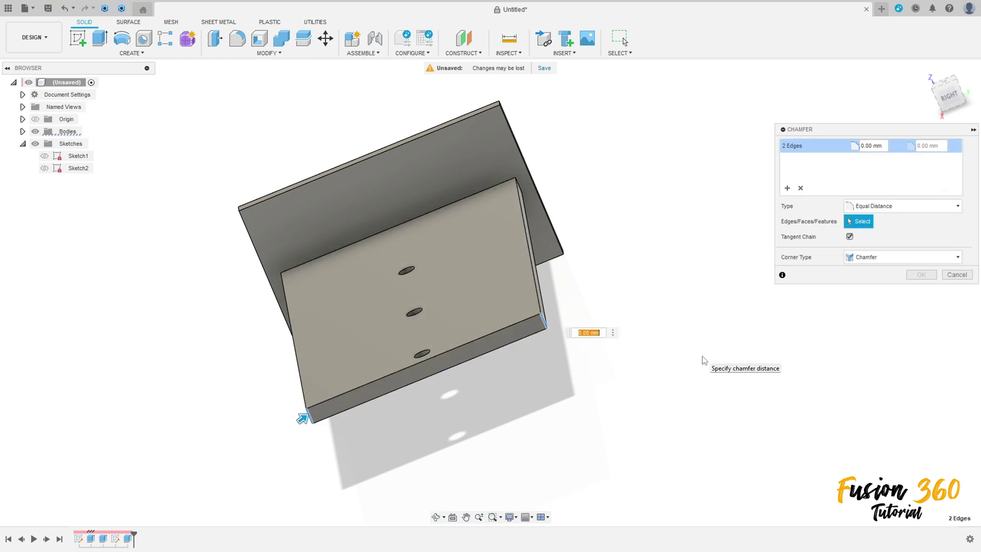
{"action": "type", "text": "10"}
{"action": "key", "text": "Return"}
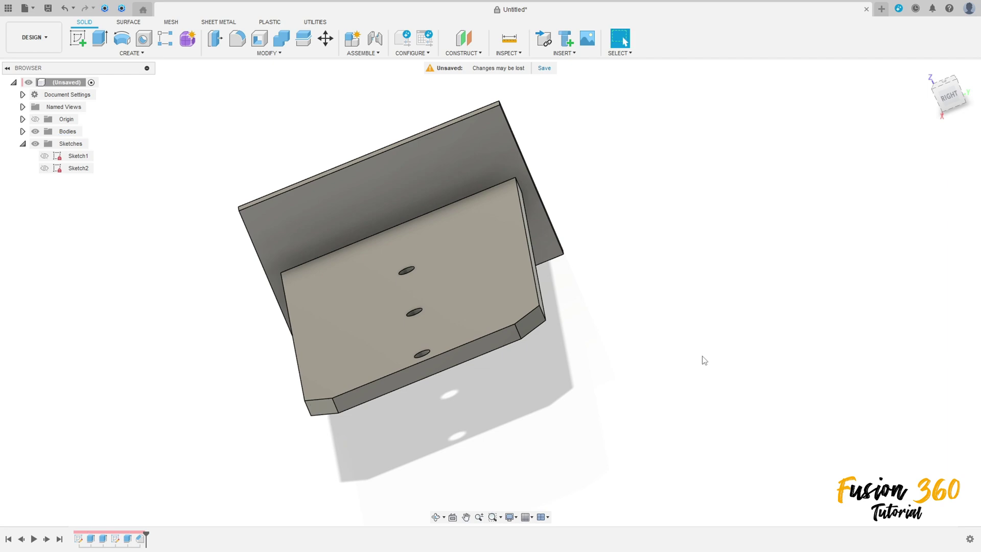
{"action": "middle_click_drag", "start_coordinate": [478, 318], "coordinate": [542, 332], "text": "shift"}
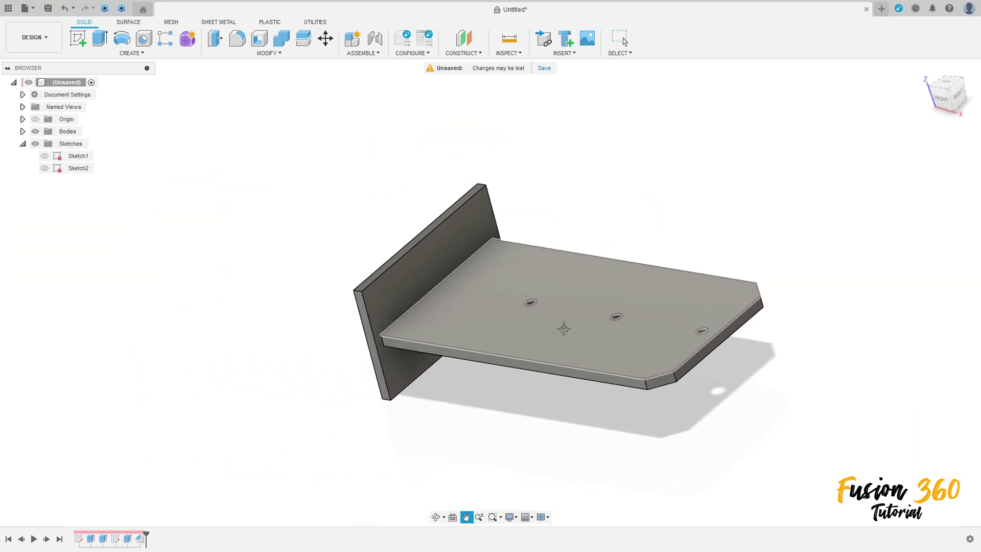
- Start a sketch on the back plate and draw an 80 × 40 mm construction rectangle
{"action": "left_click", "coordinate": [78, 37]}
{"action": "left_click", "coordinate": [473, 327]}
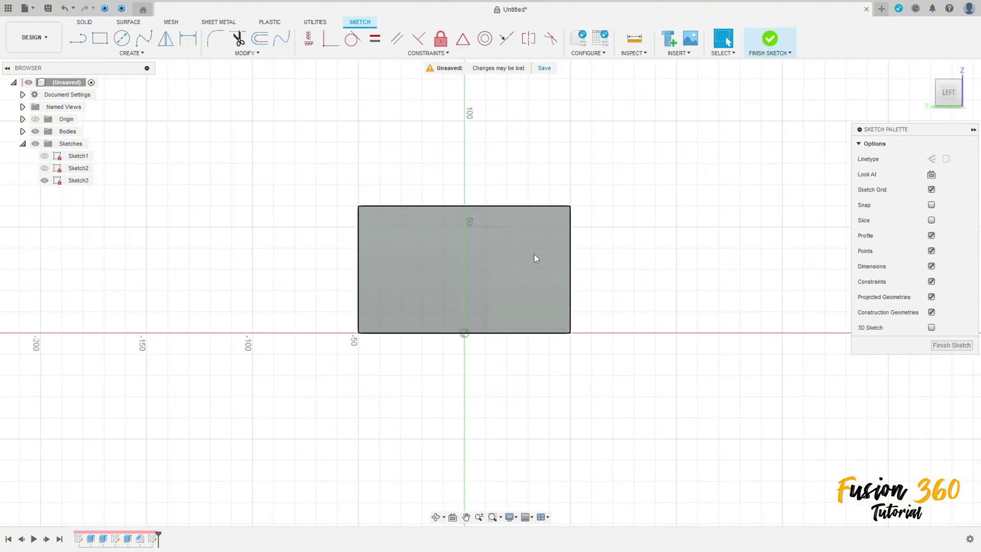
{"action": "left_click", "coordinate": [99, 38]}
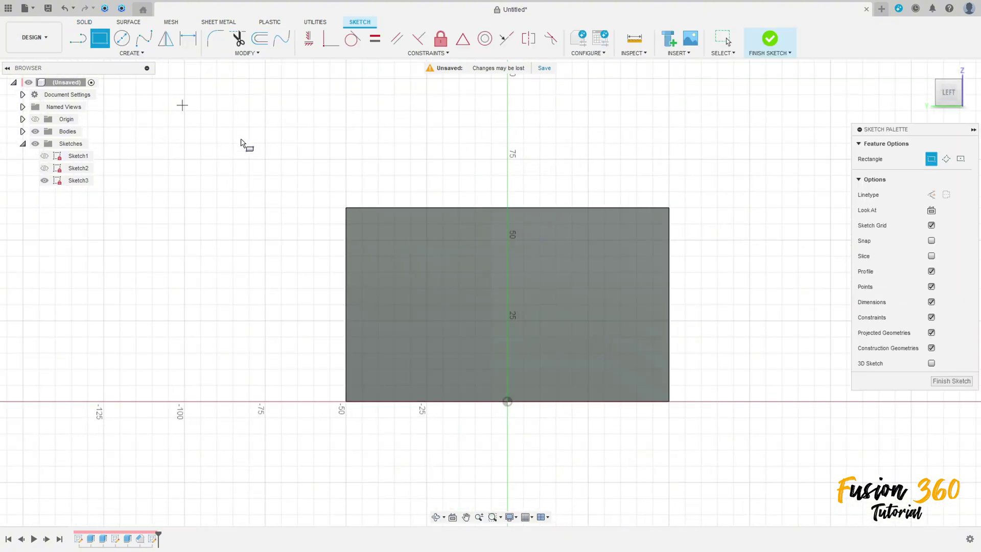
{"action": "left_click", "coordinate": [379, 240]}
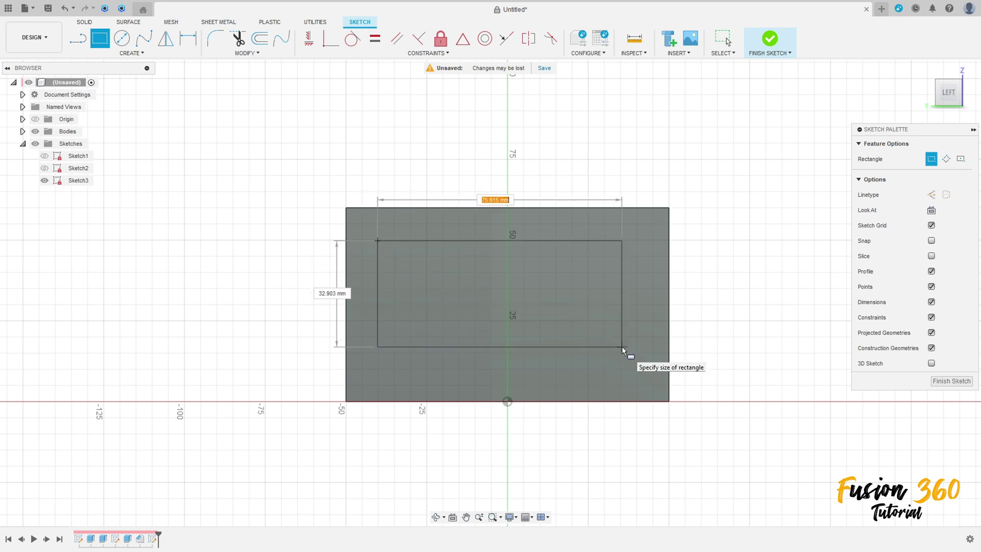
{"action": "left_click", "coordinate": [931, 195]}
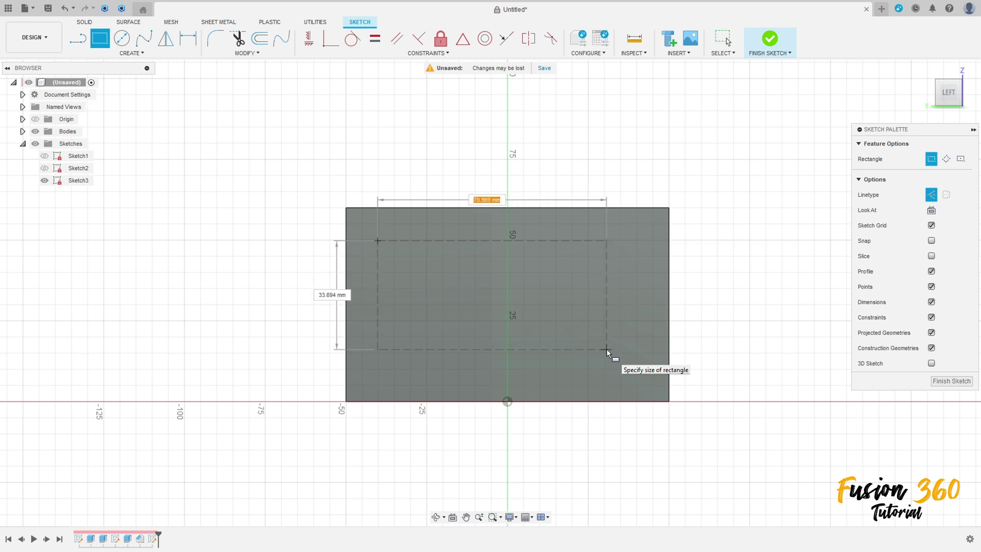
{"action": "type", "text": "80"}
{"action": "key", "text": "Tab"}
{"action": "key", "text": "Return"}
{"action": "key", "text": "Escape"}
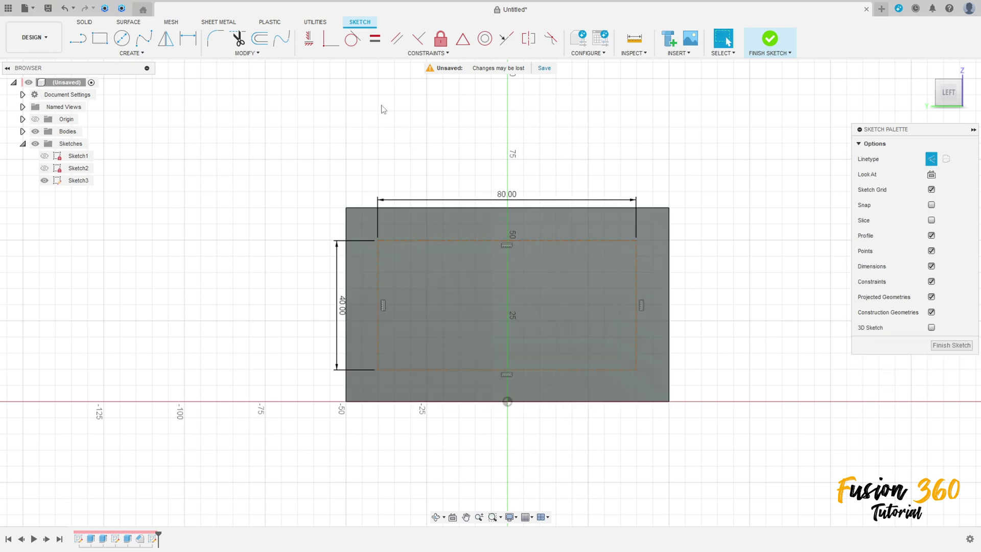
- Dimension the rectangle 10 mm above the plate's bottom edge and 40 mm from the origin
{"action": "left_click", "coordinate": [188, 38]}
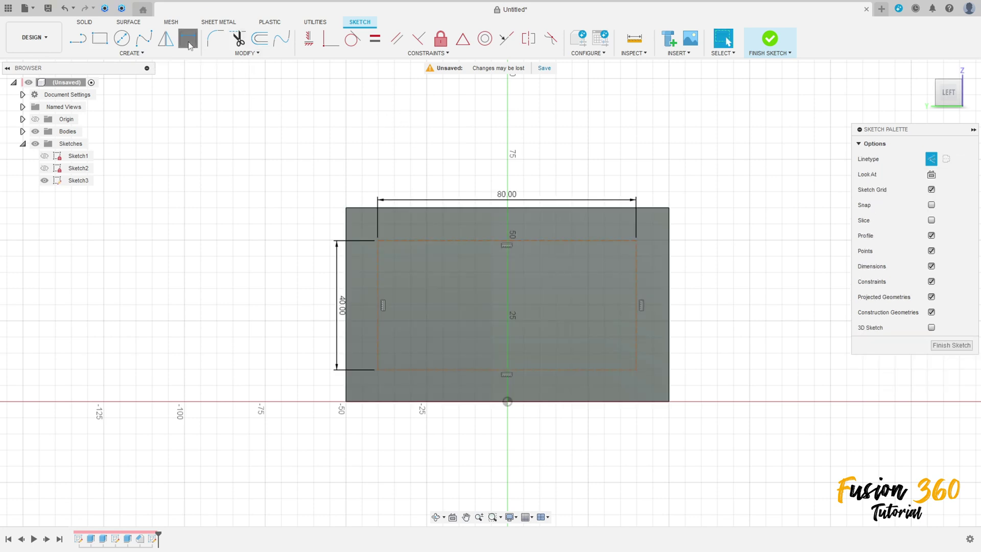
{"action": "left_click", "coordinate": [536, 370]}
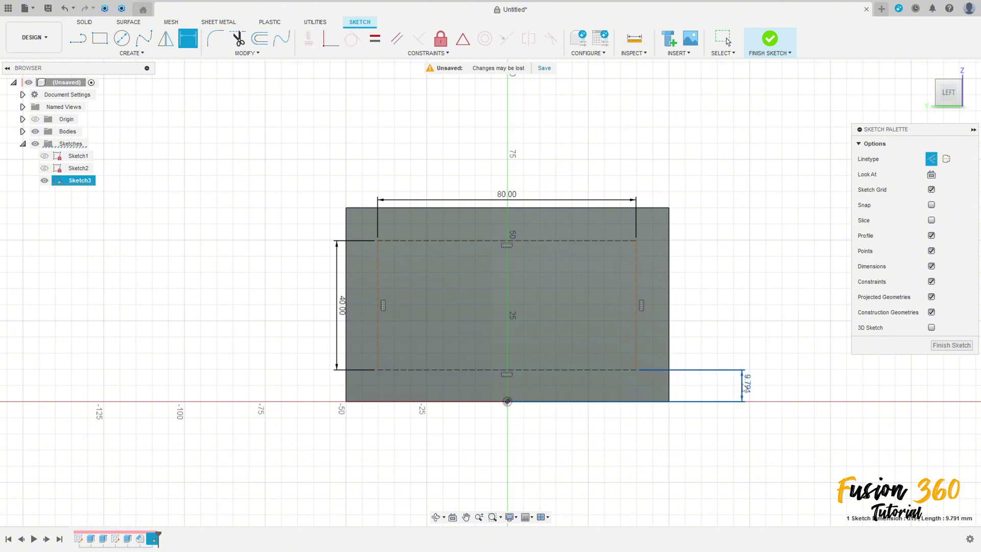
{"action": "left_click", "coordinate": [744, 385]}
{"action": "key", "text": "Return"}
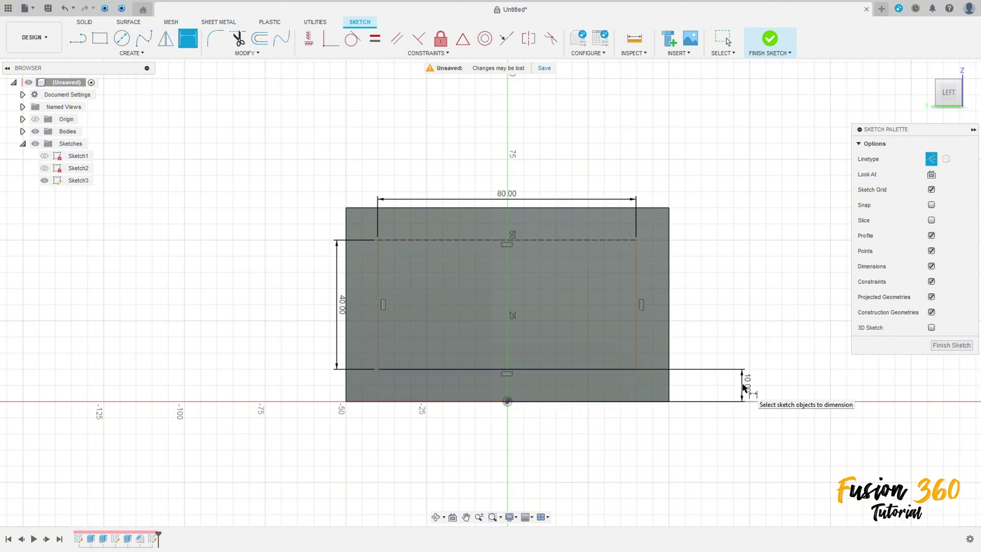
{"action": "left_click", "coordinate": [637, 328]}
{"action": "left_click", "coordinate": [509, 402]}
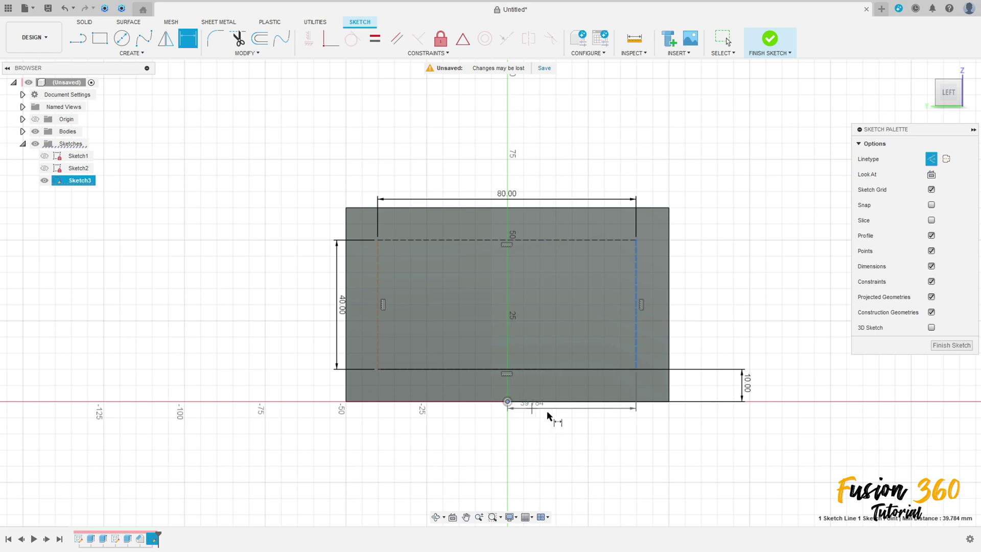
{"action": "left_click", "coordinate": [572, 436]}
{"action": "type", "text": "40"}
{"action": "key", "text": "Return"}
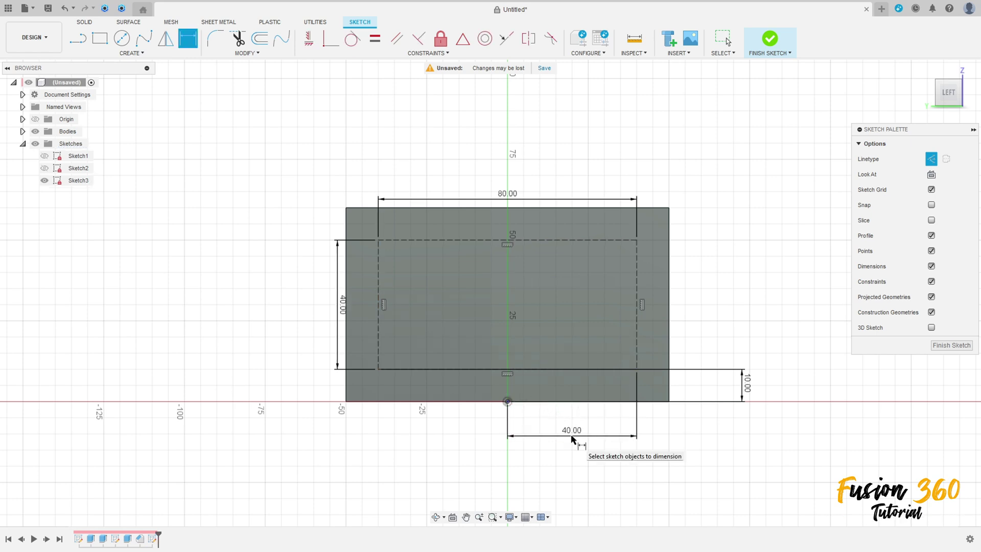
{"action": "left_click_drag", "start_coordinate": [342, 305], "coordinate": [299, 305]}
- Place sketch points at the rectangle's four corners and finish the sketch
{"action": "left_click", "coordinate": [131, 53]}
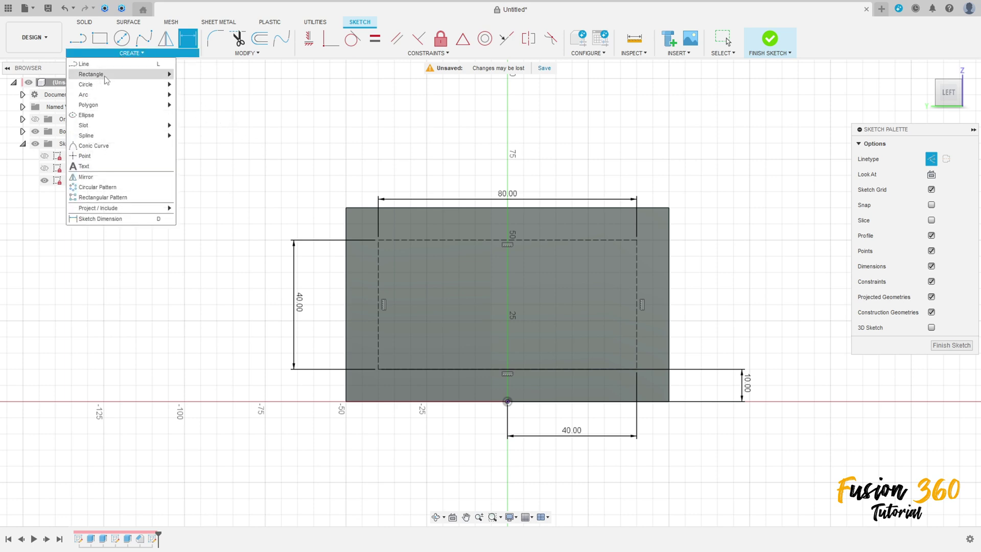
{"action": "left_click", "coordinate": [85, 156]}
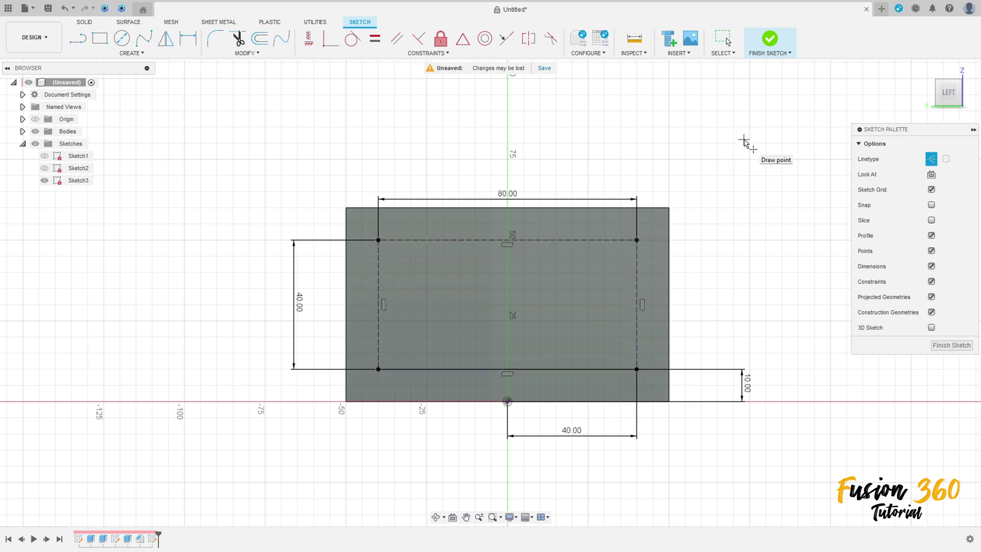
{"action": "left_click", "coordinate": [770, 39]}
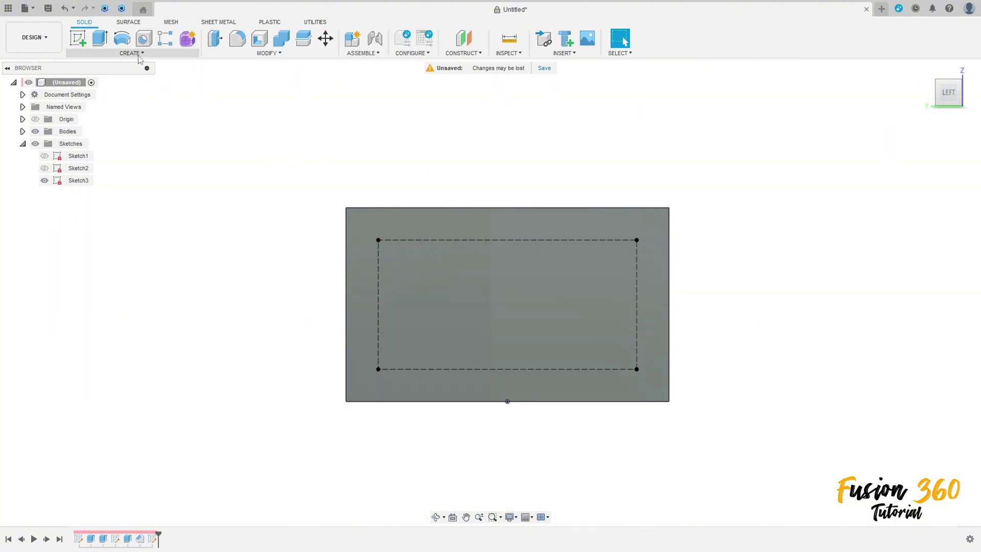
- Create 5 mm holes with All extent at the four Sketch3 points on the back plate
{"action": "left_click", "coordinate": [144, 38]}
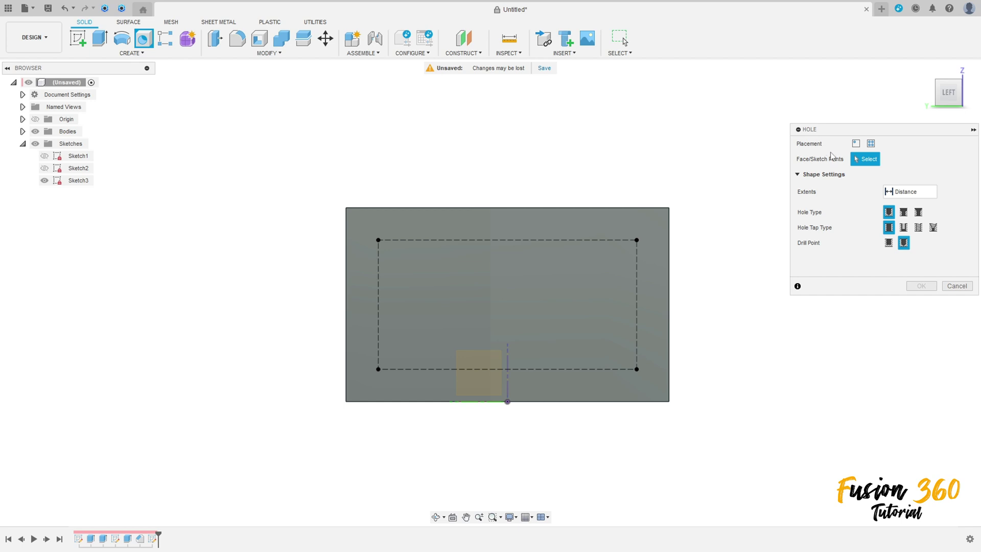
{"action": "left_click", "coordinate": [871, 144]}
{"action": "left_click", "coordinate": [378, 241]}
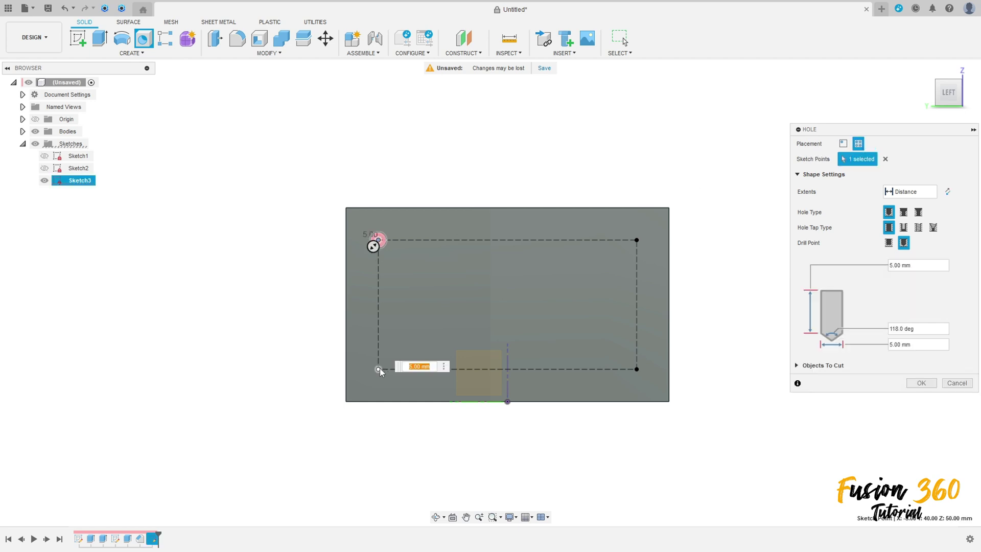
{"action": "left_click", "coordinate": [378, 369]}
{"action": "left_click", "coordinate": [637, 369]}
{"action": "left_click", "coordinate": [637, 240]}
{"action": "mouse_move", "coordinate": [644, 255]}
{"action": "middle_mouse_down", "text": "shift"}
{"action": "mouse_move", "coordinate": [703, 271]}
{"action": "mouse_move", "coordinate": [691, 287]}
{"action": "middle_mouse_up", "text": "shift"}
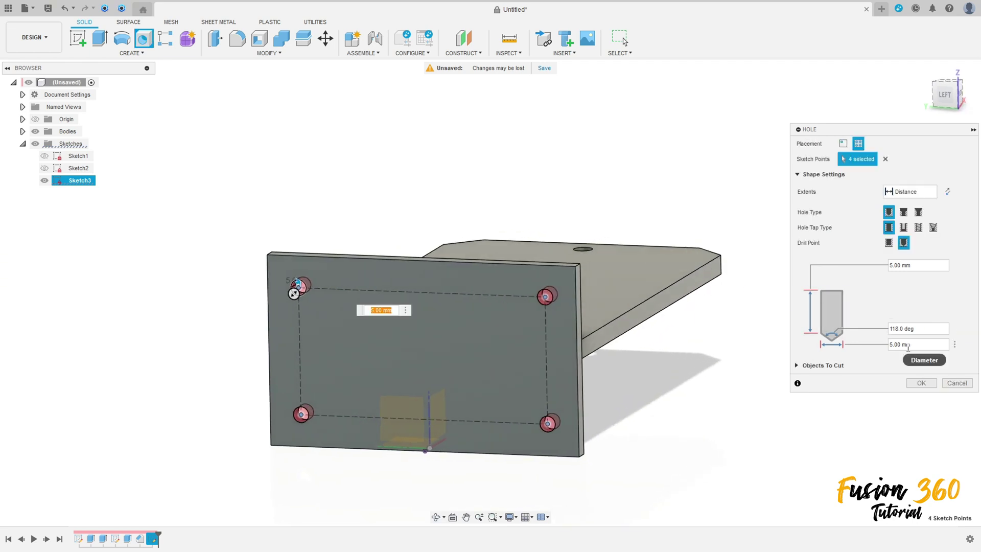
{"action": "left_click", "coordinate": [921, 345]}
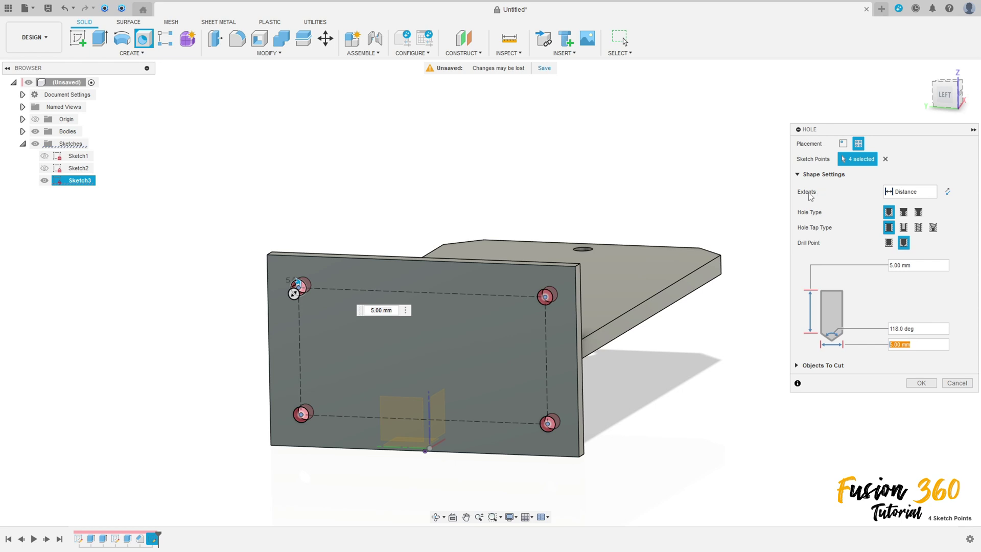
{"action": "left_click", "coordinate": [910, 191]}
{"action": "left_click", "coordinate": [910, 227]}
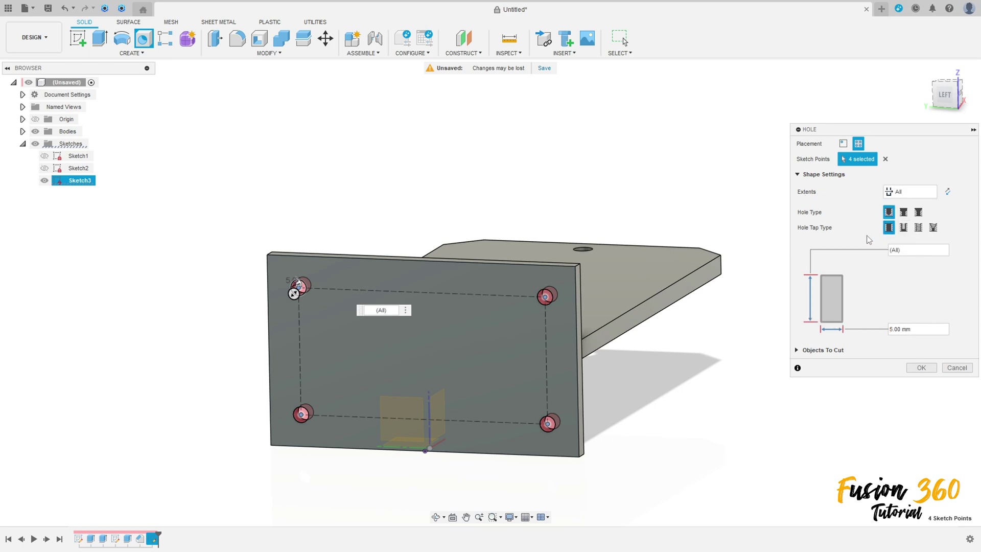
{"action": "left_click", "coordinate": [925, 369]}
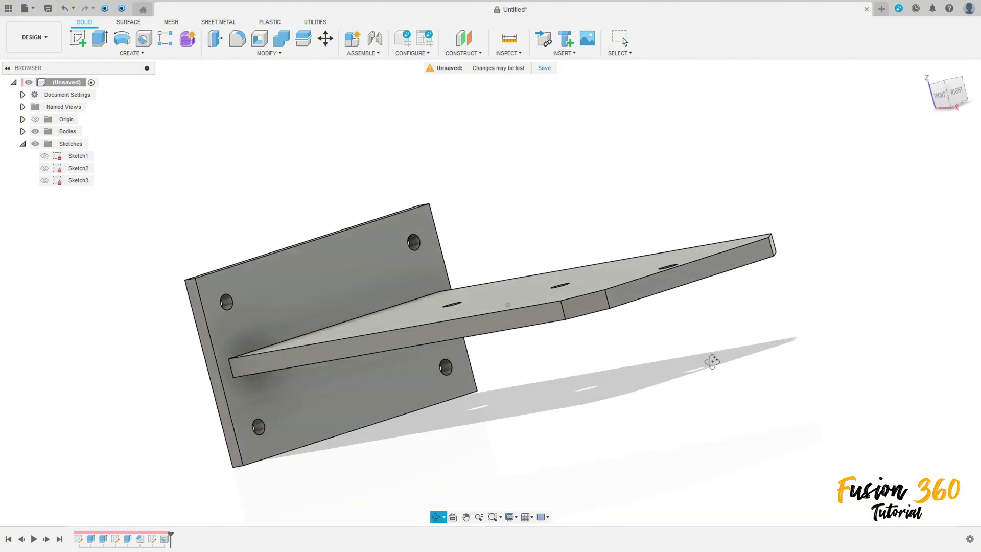